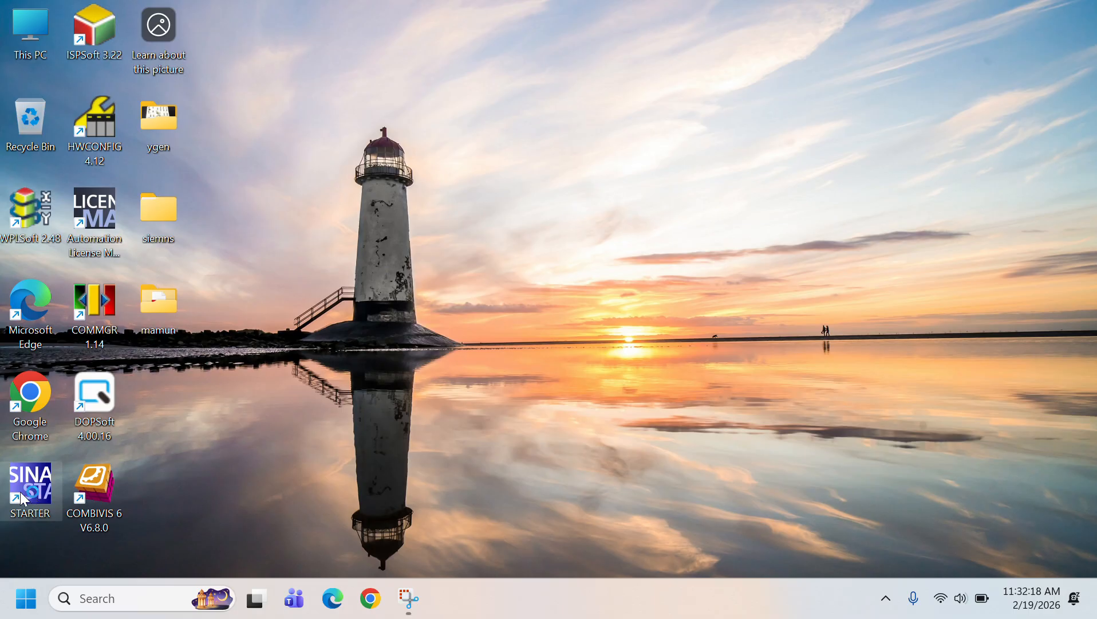
Launch STARTER and dismiss its Project Wizard and HTML Help windows
double_click(19, 492)
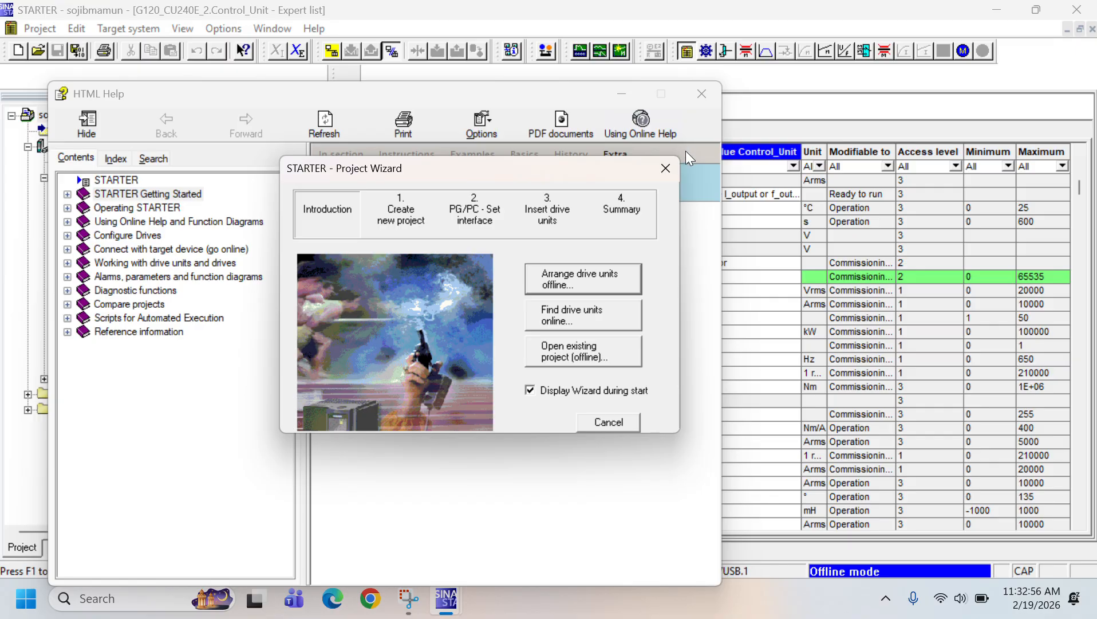
click(665, 168)
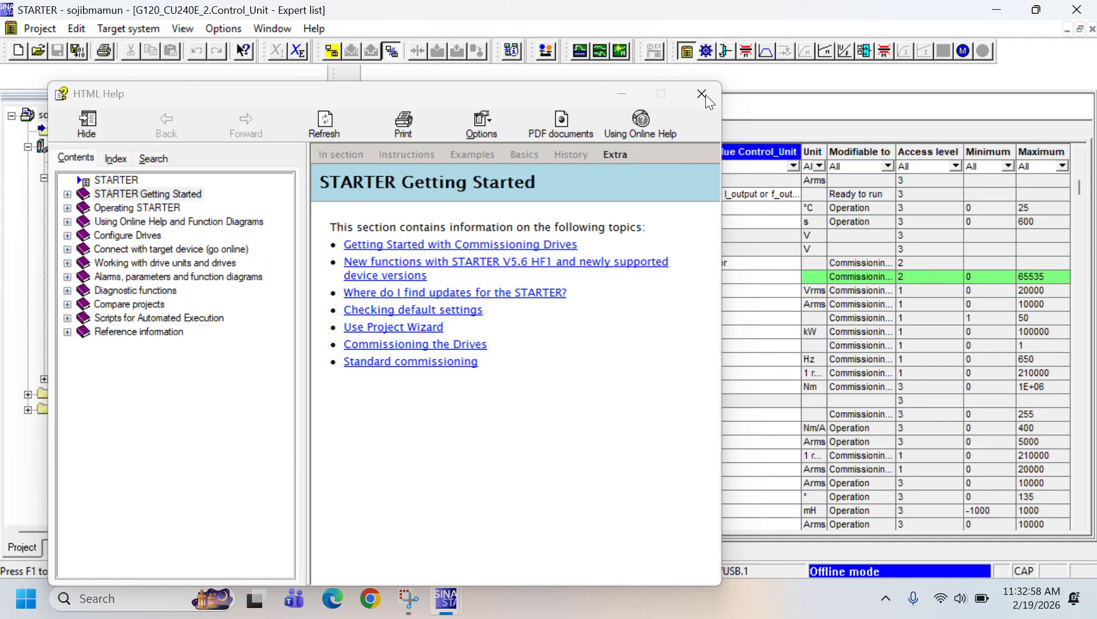
click(707, 91)
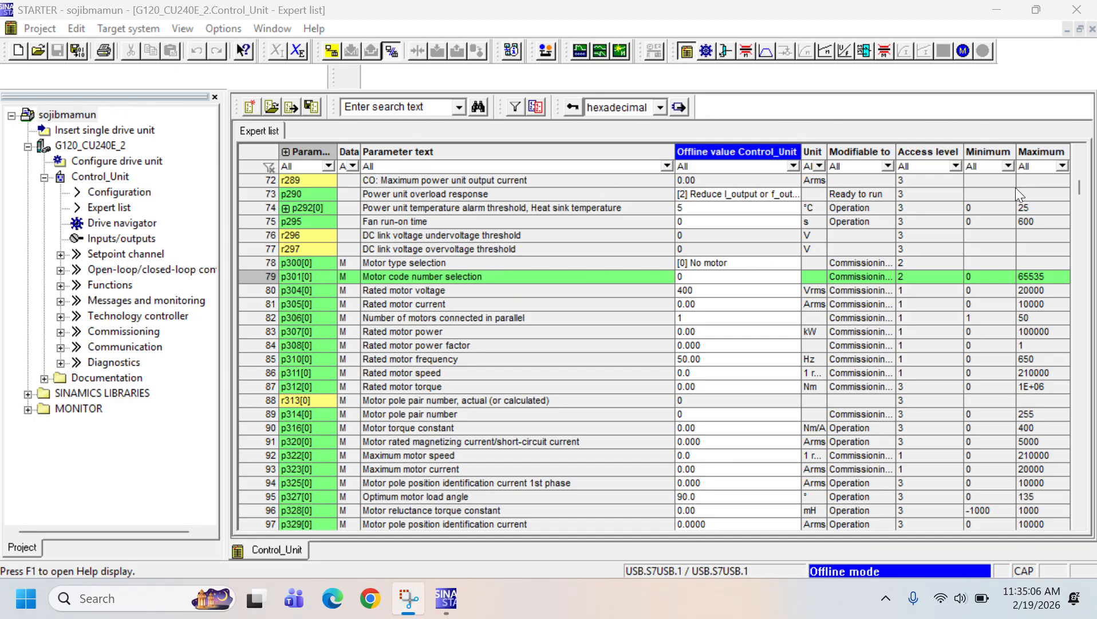
Try to create a new project named SOJIB in the default Step7 storage location
click(19, 51)
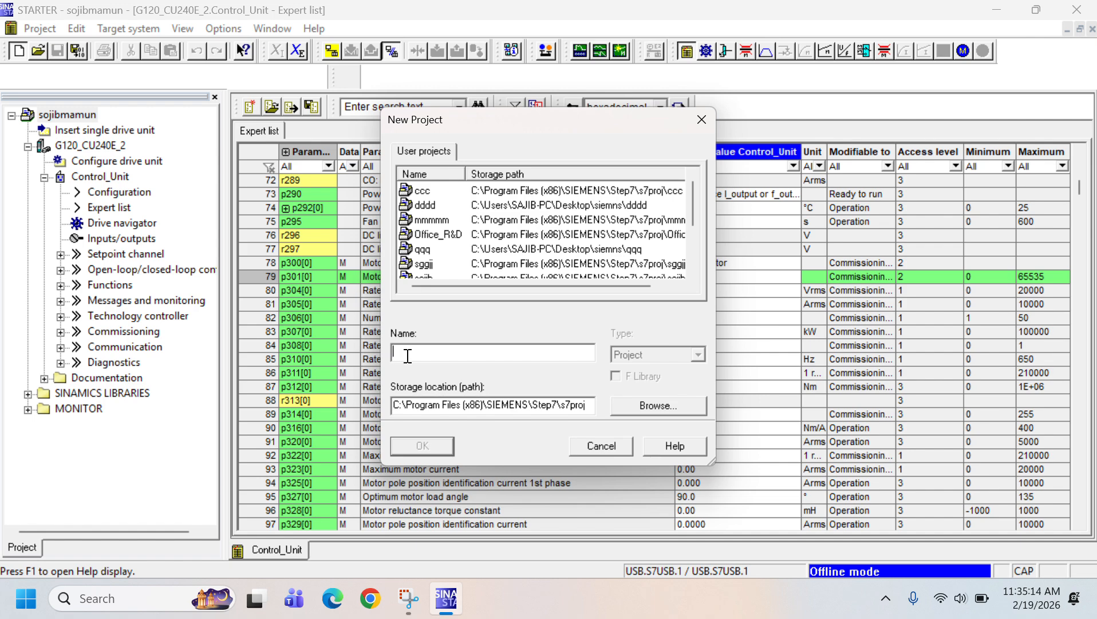
text(SOJIB)
click(411, 447)
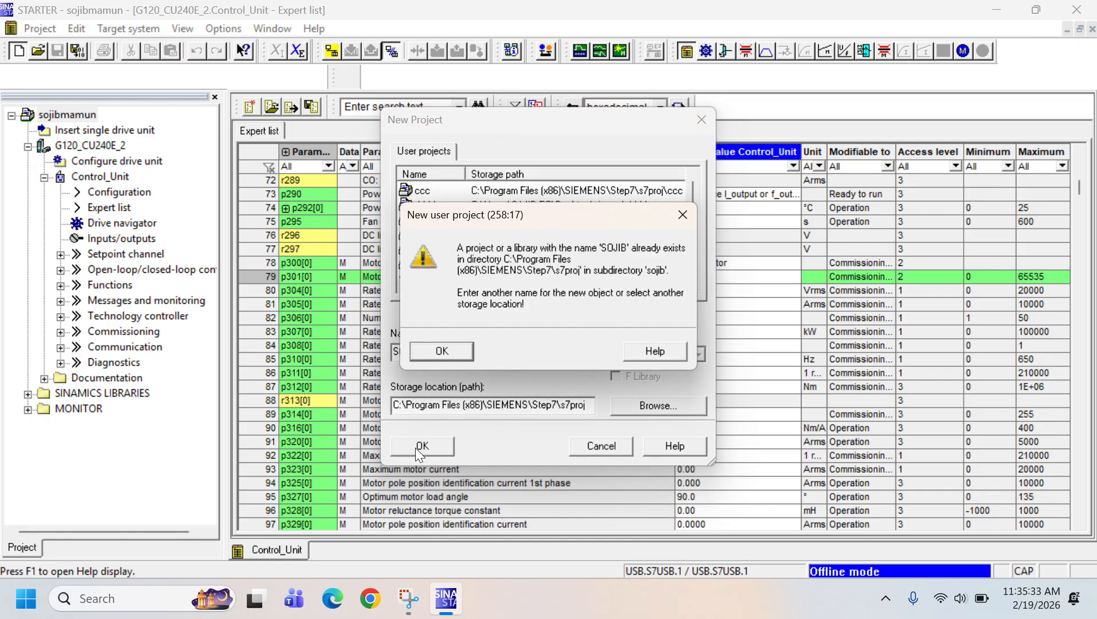
click(441, 350)
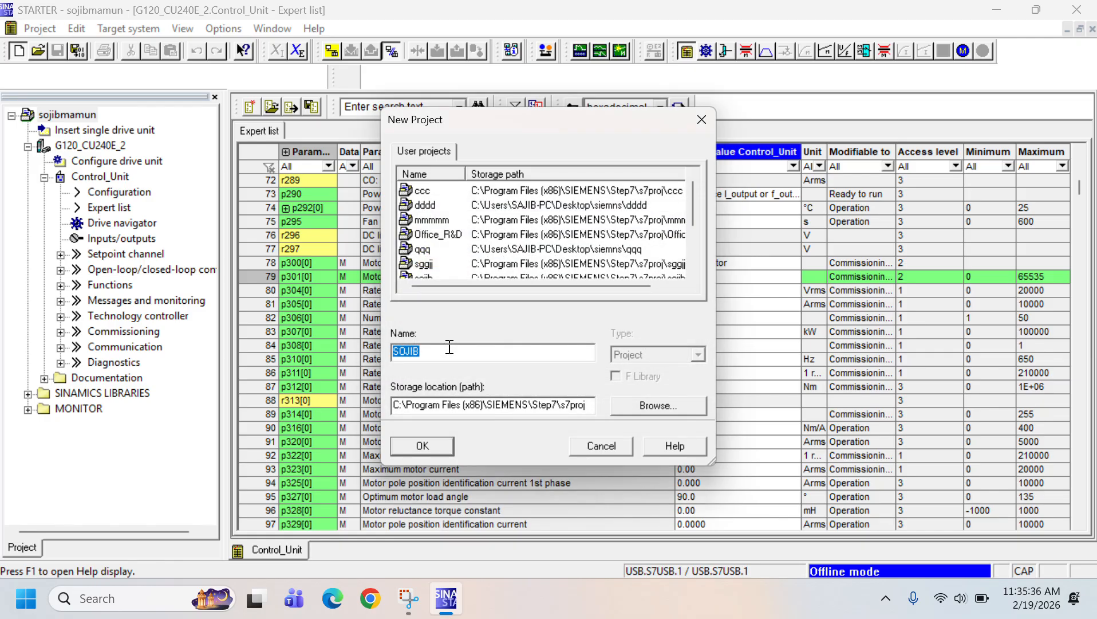
click(430, 449)
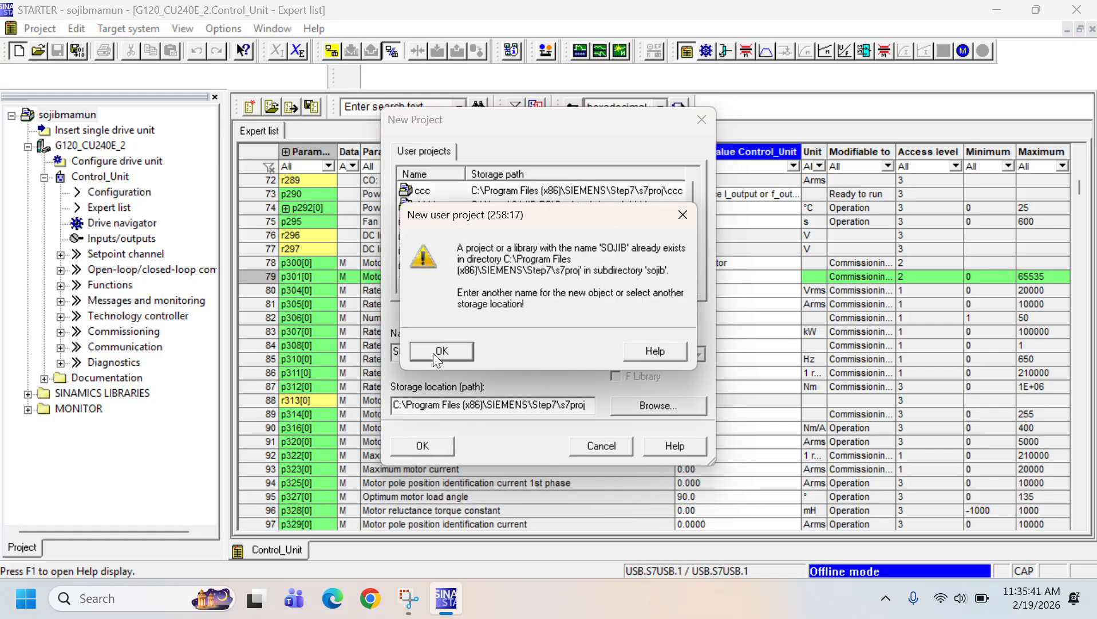
click(433, 353)
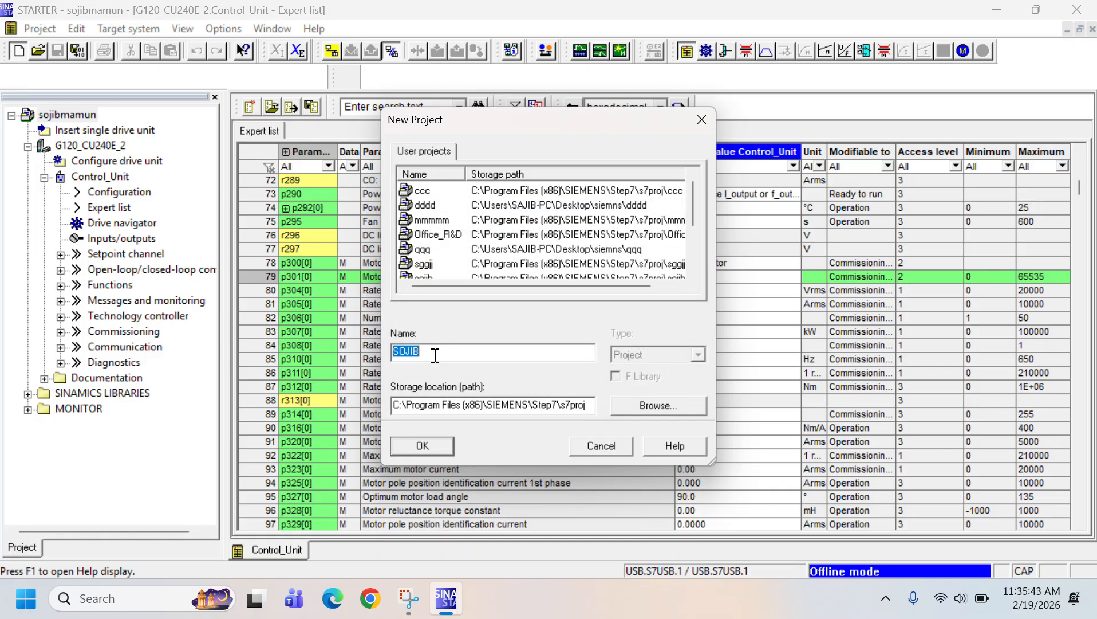
Replace the new project's name with RAKIB and create the project
key(BackSpace)
text(RAKIB)
click(422, 446)
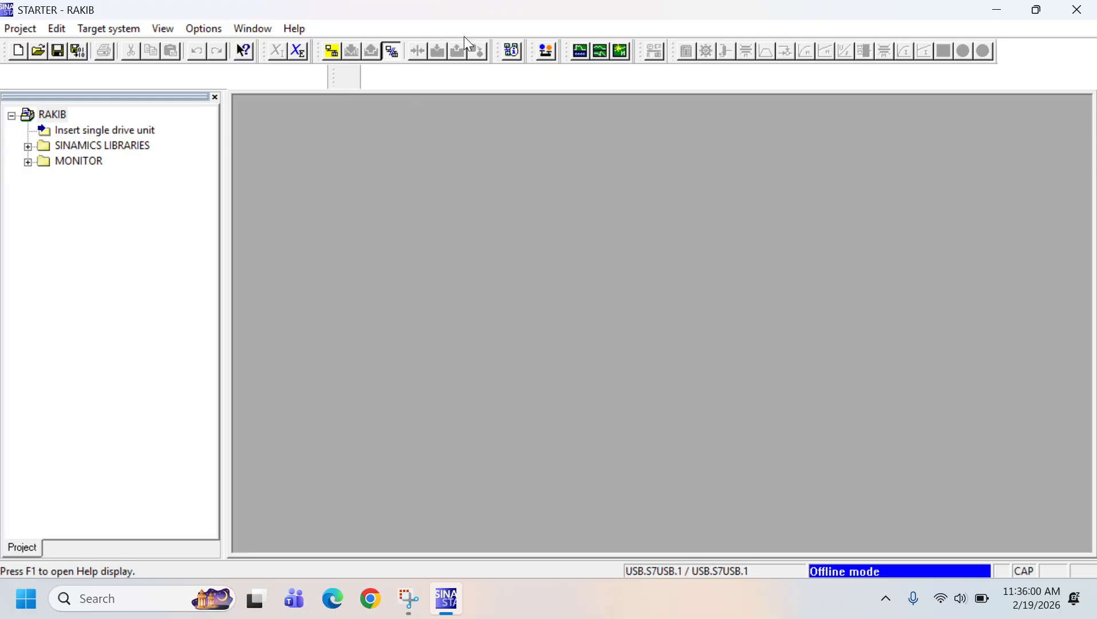
Search for accessible nodes over the USB interface and accept the G120_CU240E_2 drive unit into the project
click(75, 129)
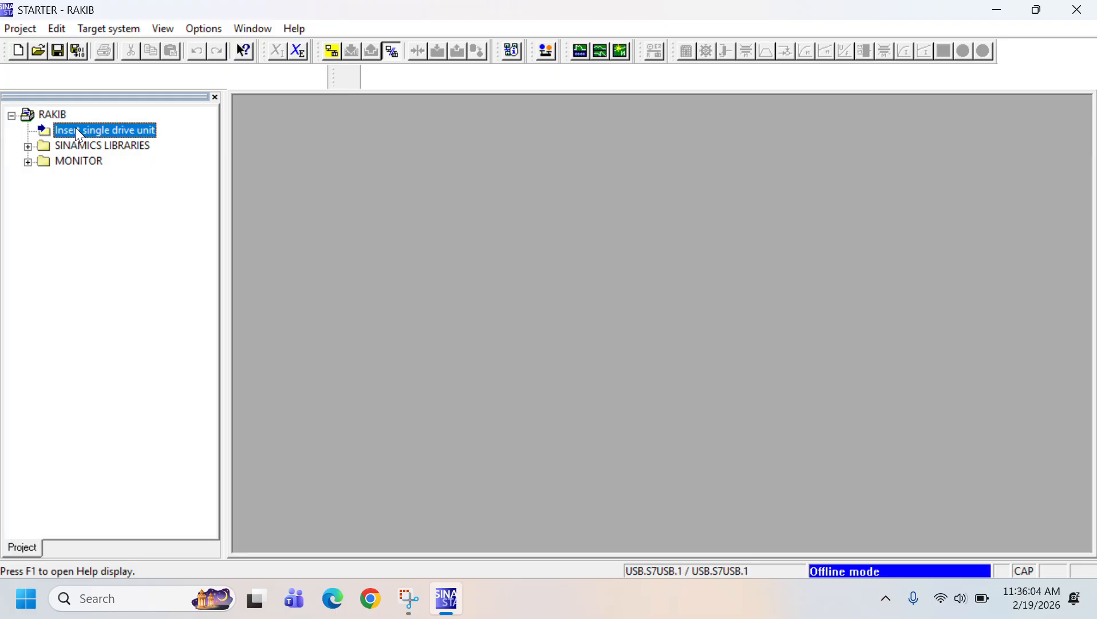
click(332, 52)
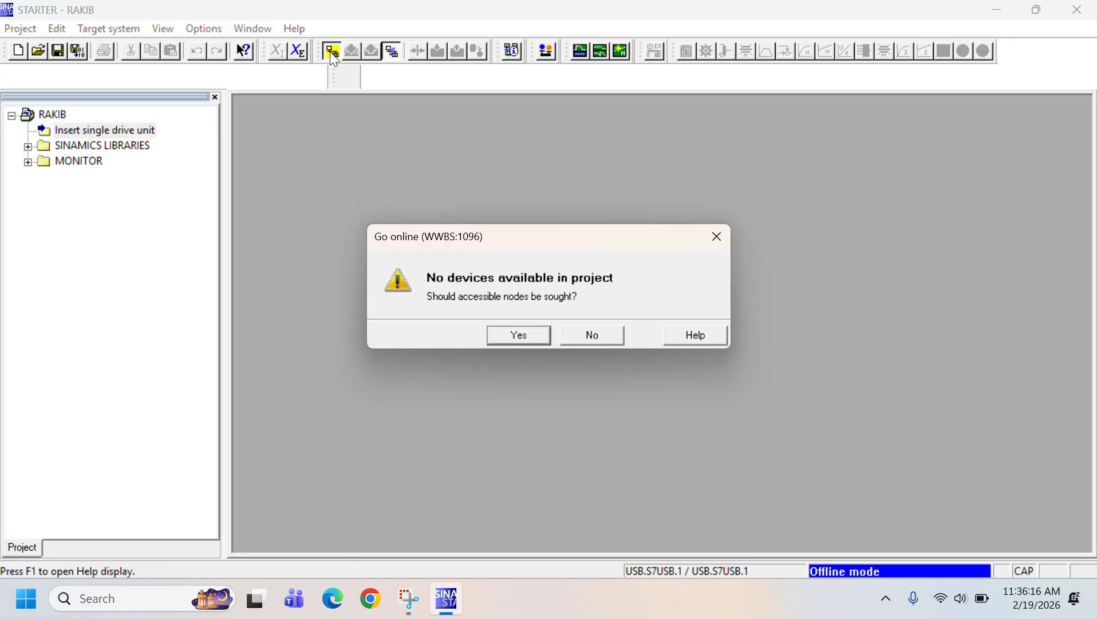
click(517, 334)
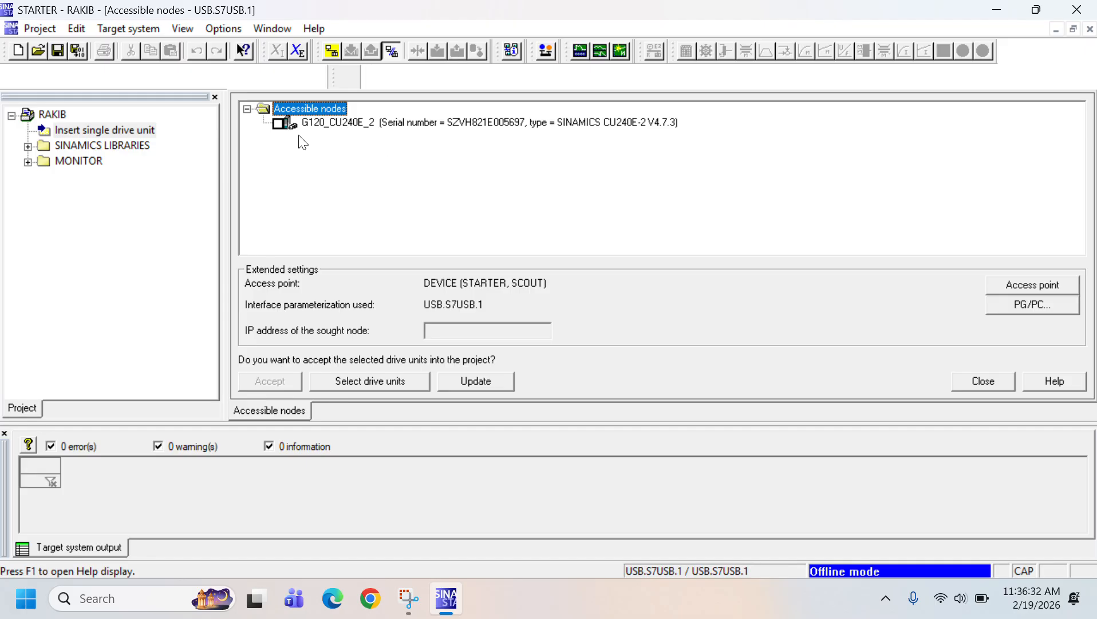
click(277, 124)
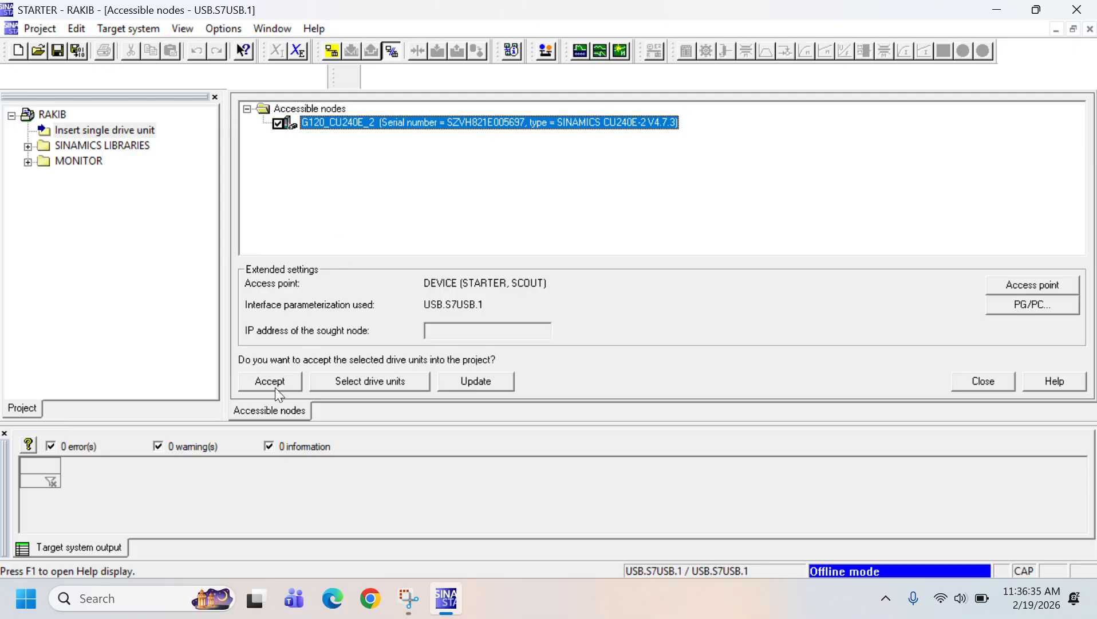
click(273, 383)
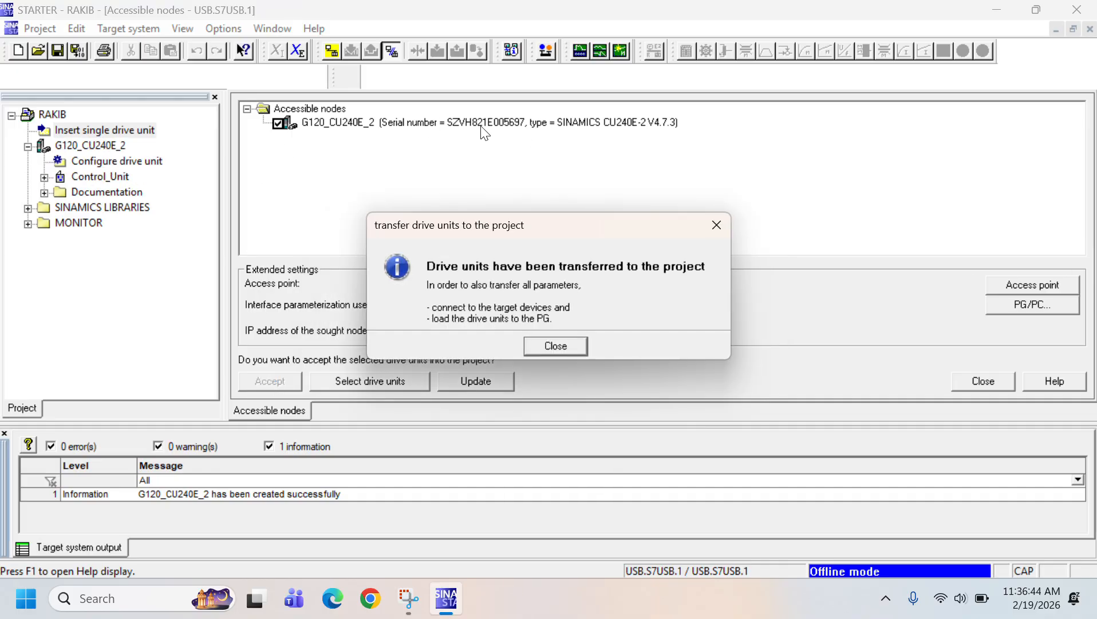
click(556, 347)
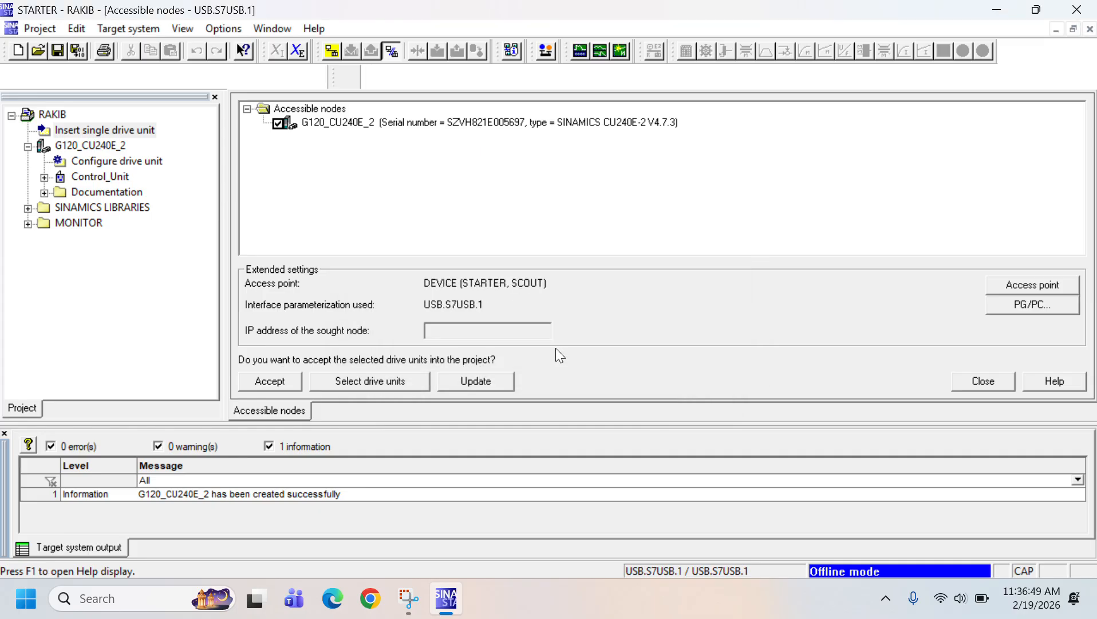
Go online with the G120_CU240E_2 and load its hardware configuration to the PG to resolve the online/offline difference
click(277, 382)
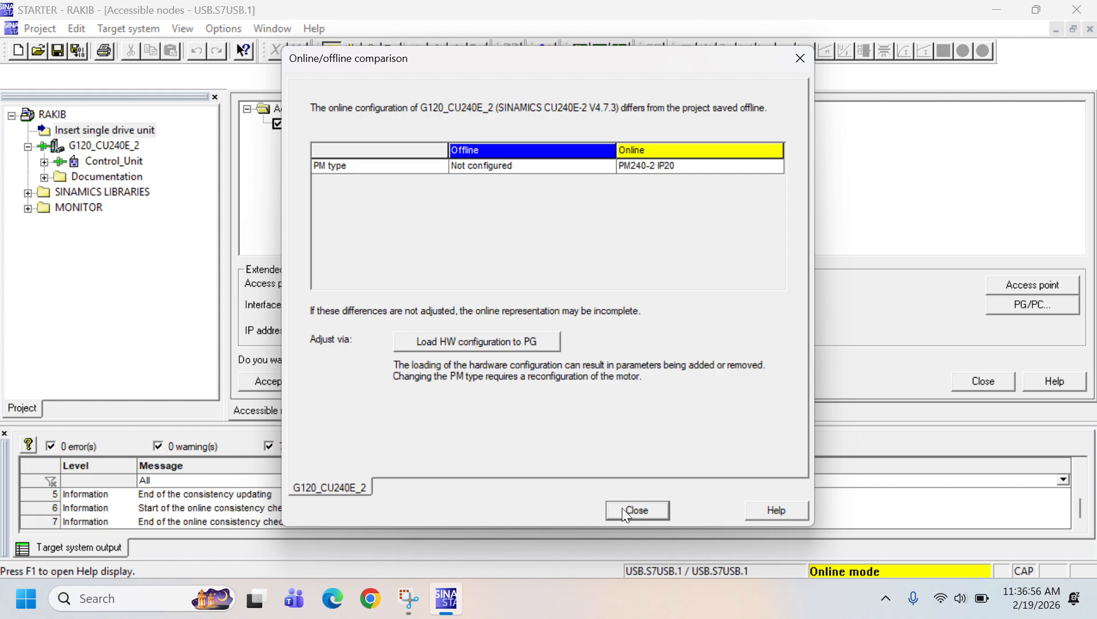
click(438, 341)
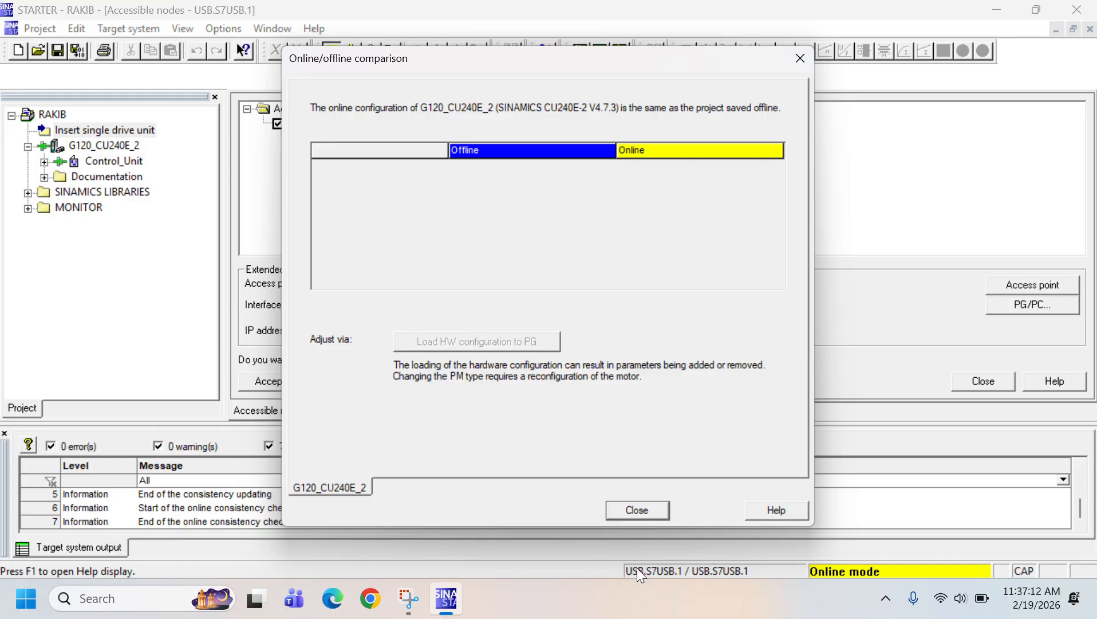
click(636, 507)
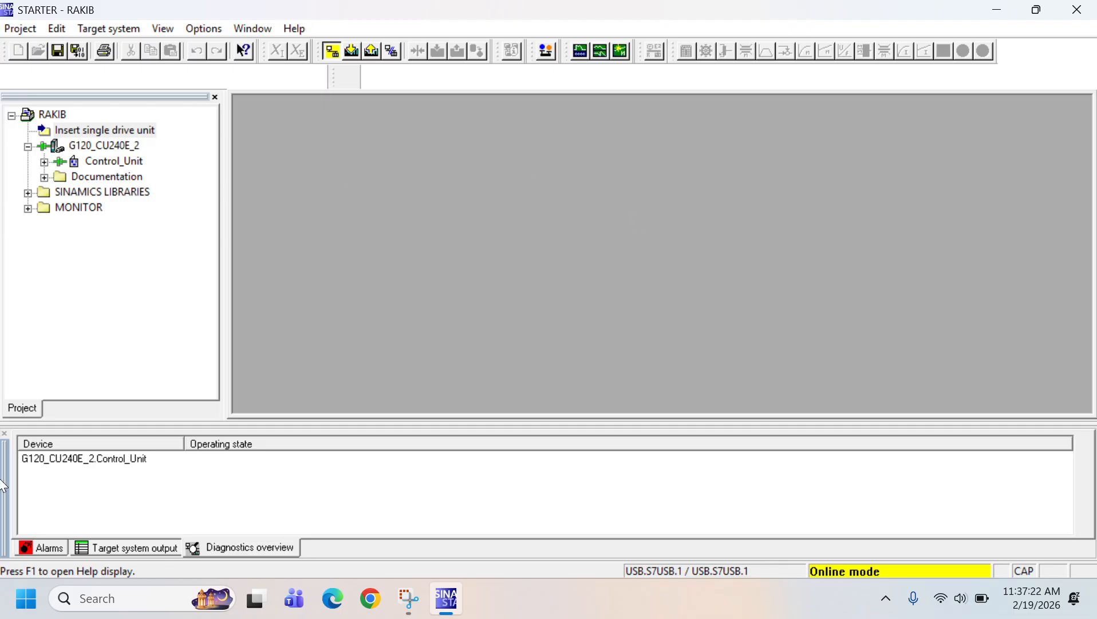
Open the expert list of the G120_CU240E_2's Control_Unit
click(43, 161)
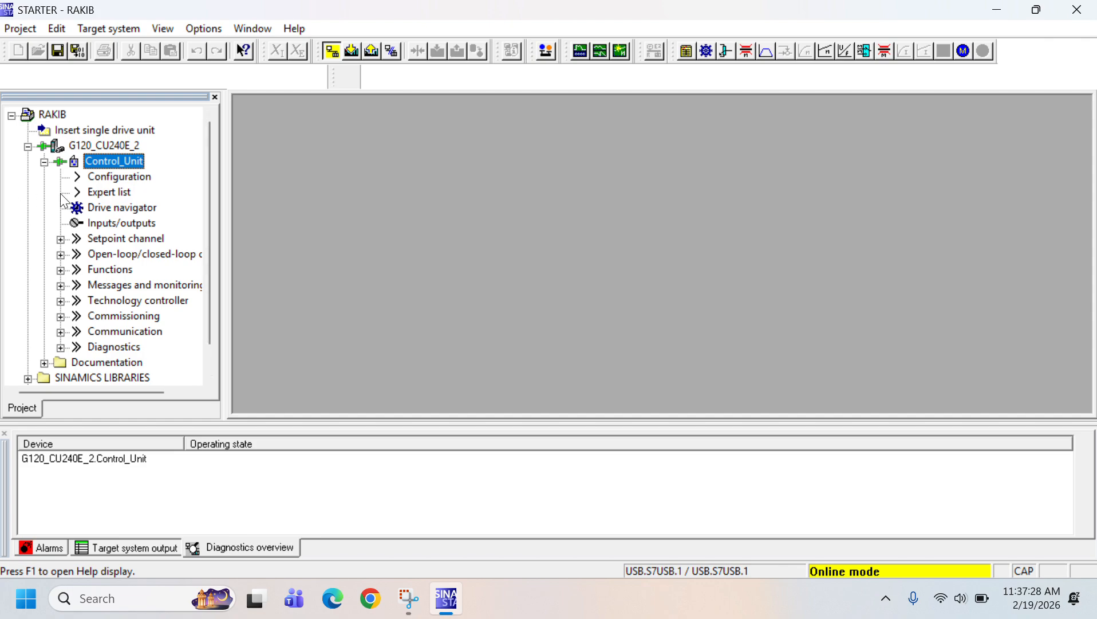
click(101, 193)
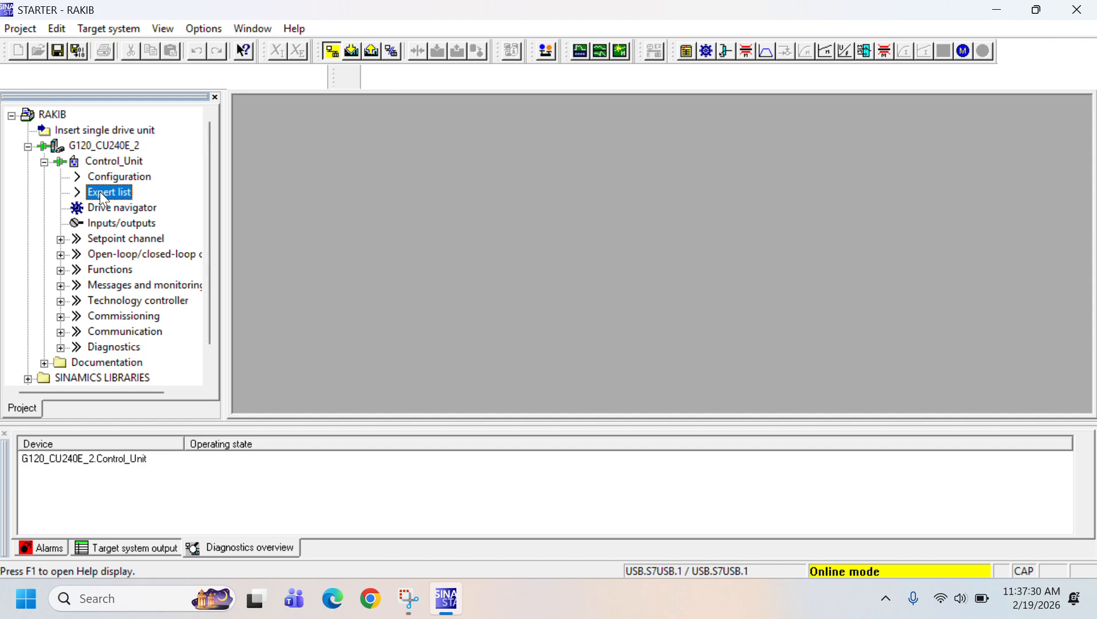
double_click(89, 192)
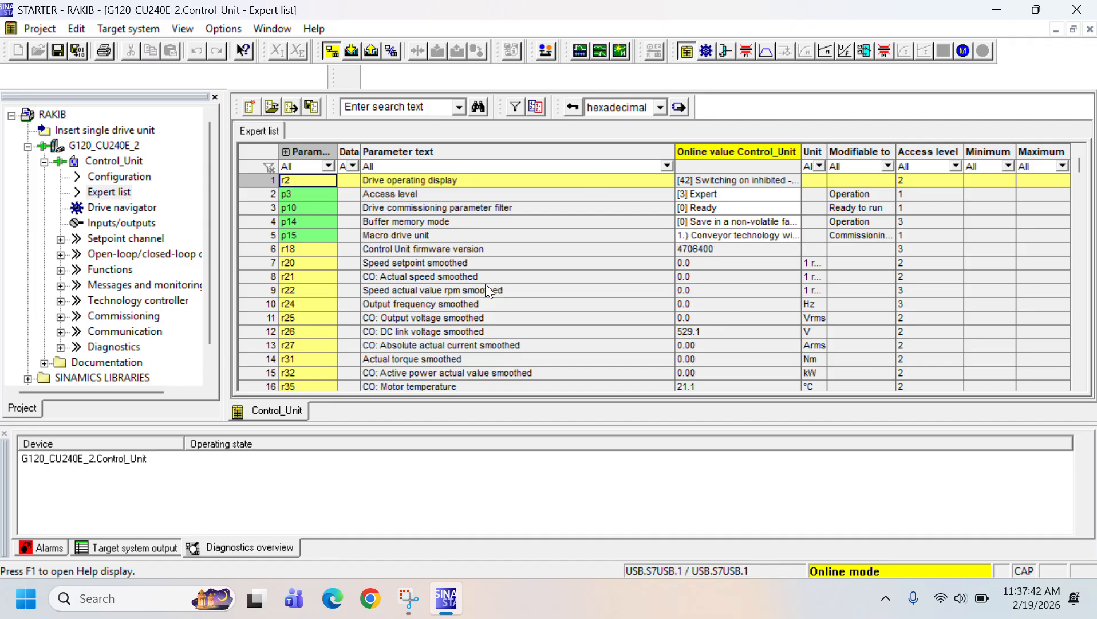
Find parameter 304, the rated motor voltage, in the online expert list
scroll(518, 209, down, 1)
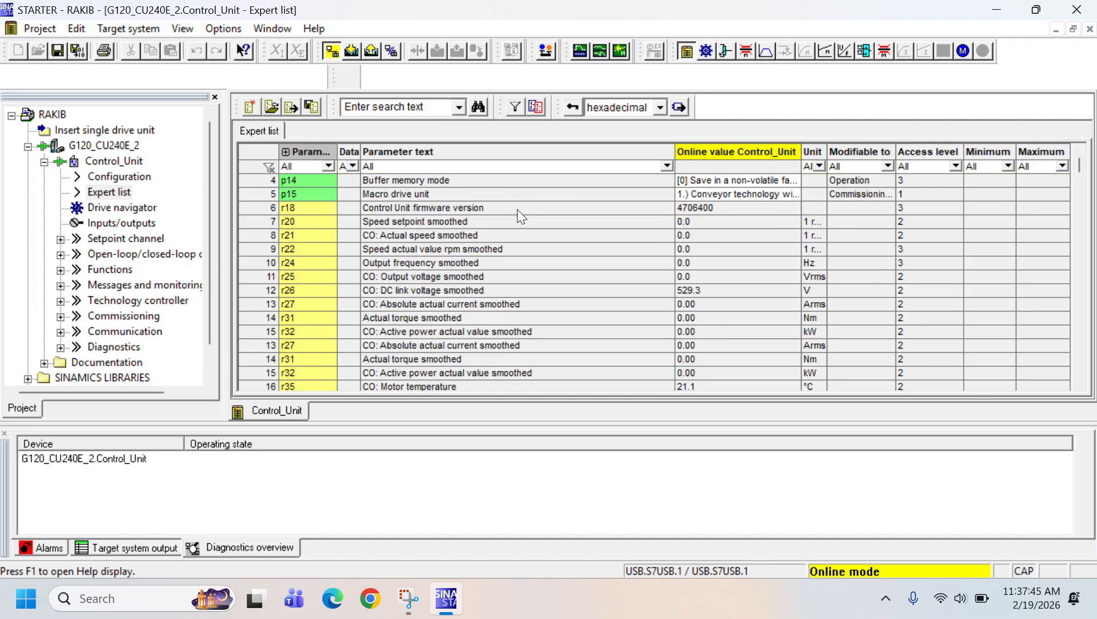
scroll(517, 209, down, 1)
scroll(517, 211, down, 1)
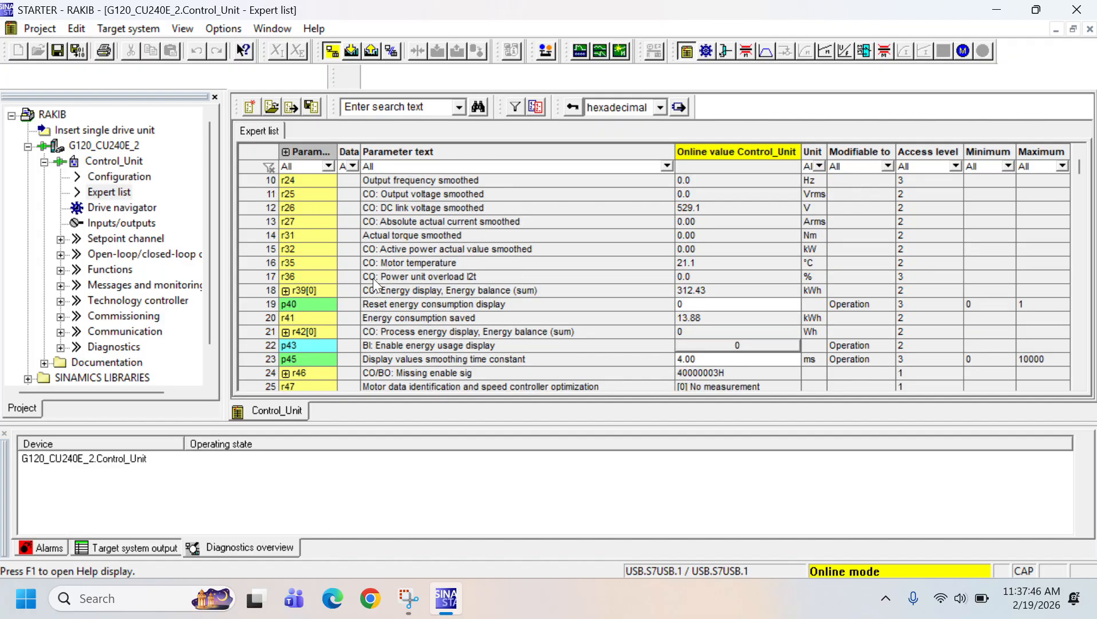
click(320, 320)
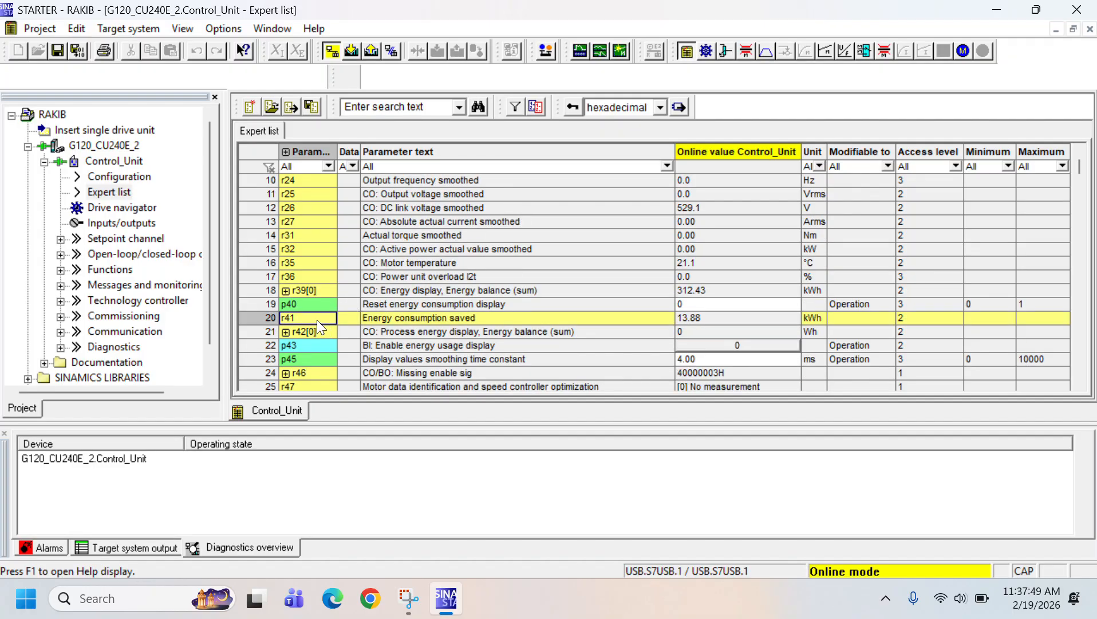
text(304[0)
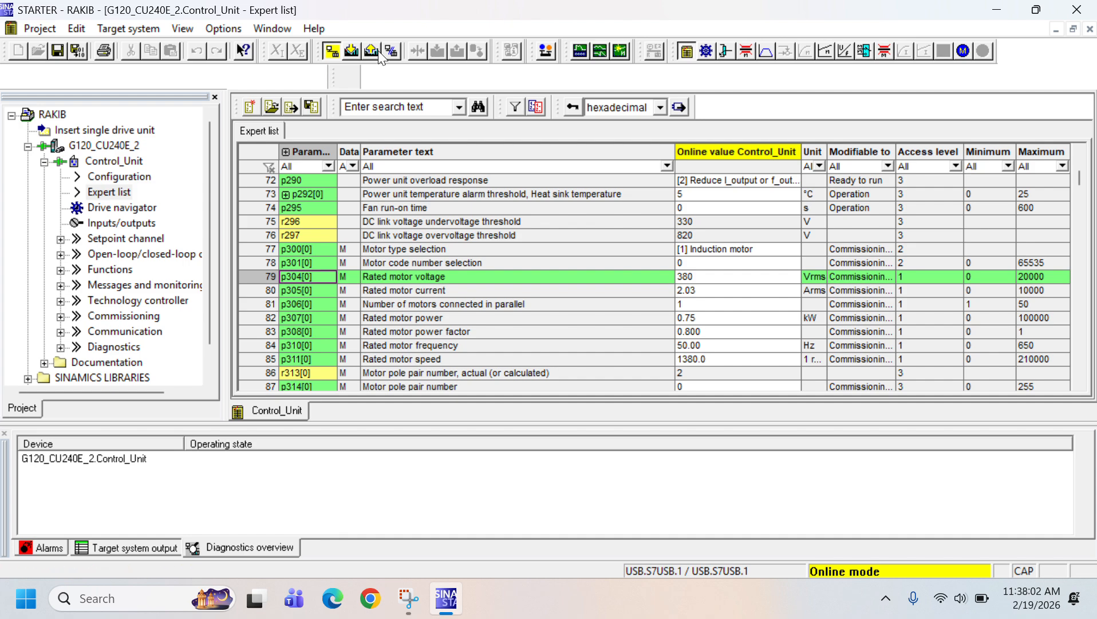
Disconnect from the drive to check the offline rated motor voltage, then reconnect and compare it with the online value
click(394, 52)
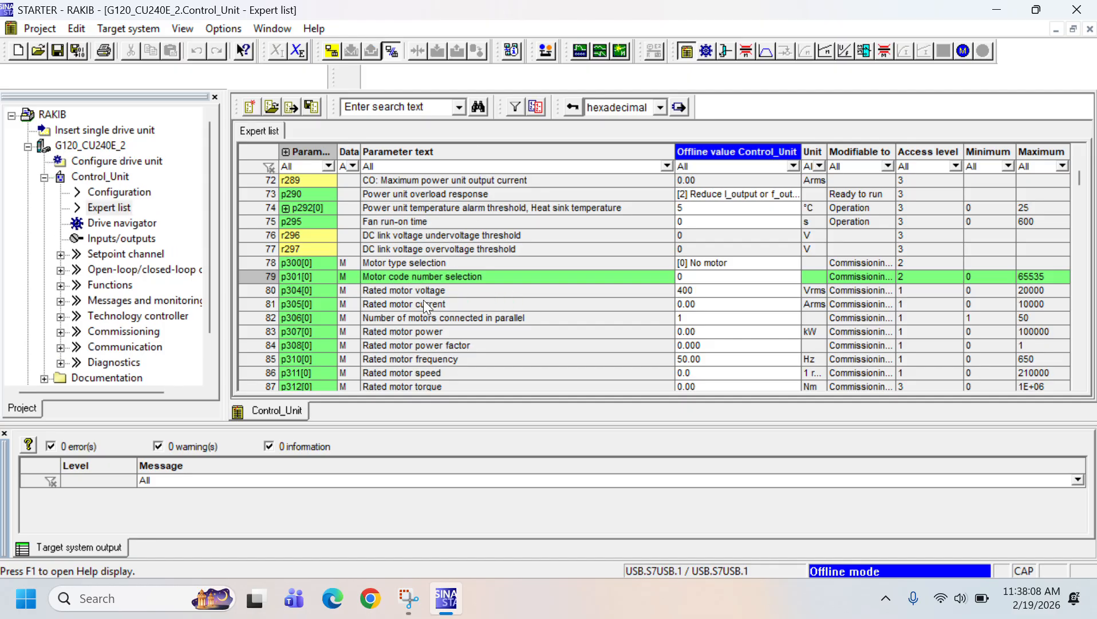
click(724, 292)
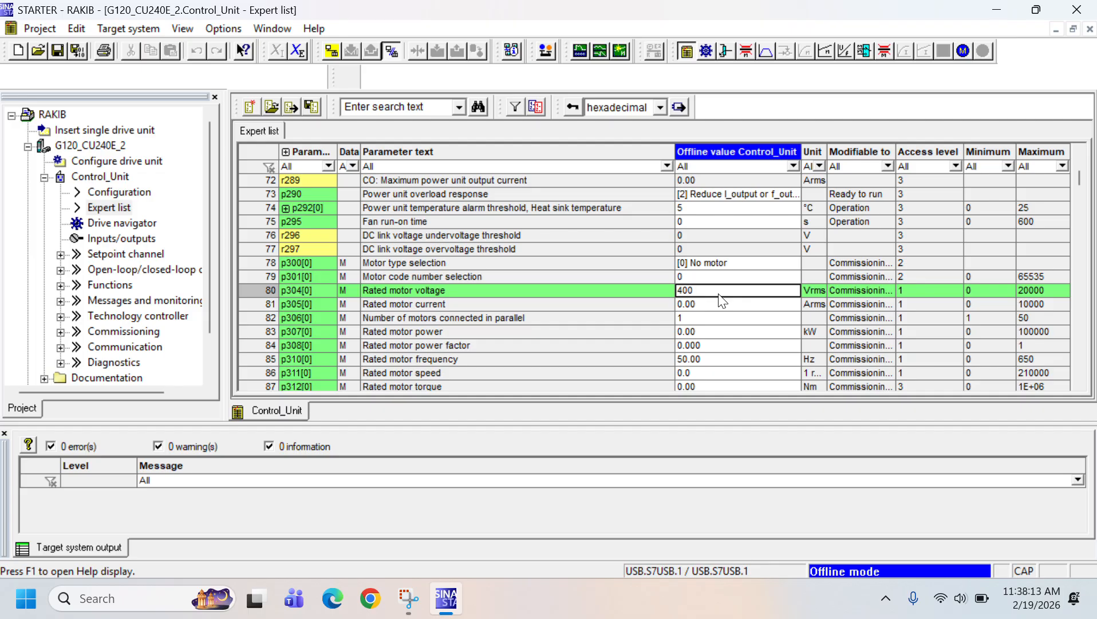
click(334, 54)
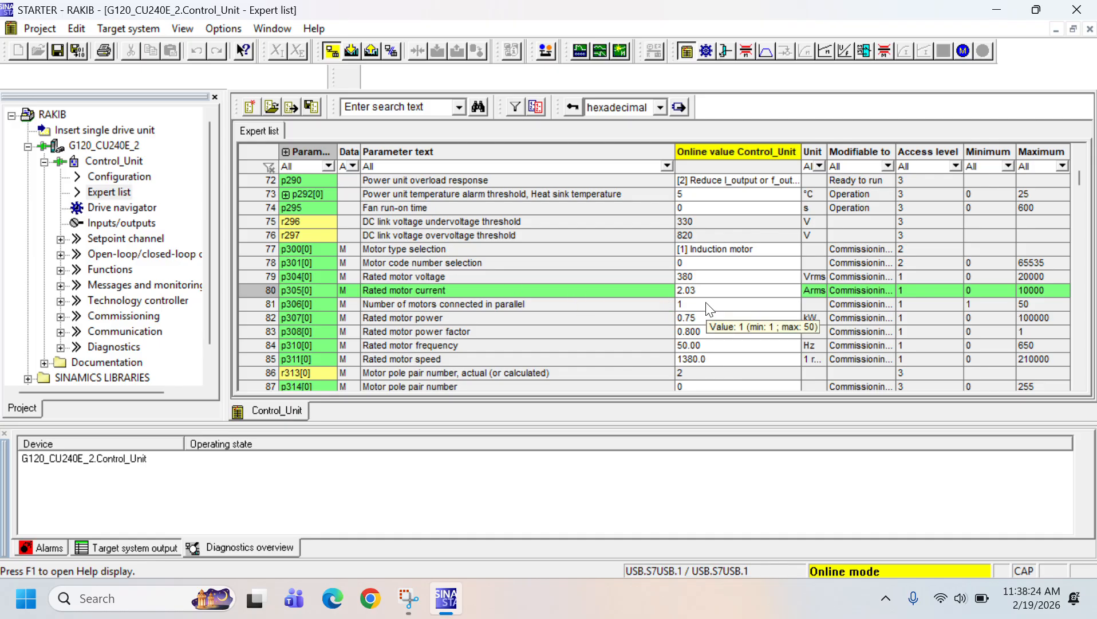
click(653, 275)
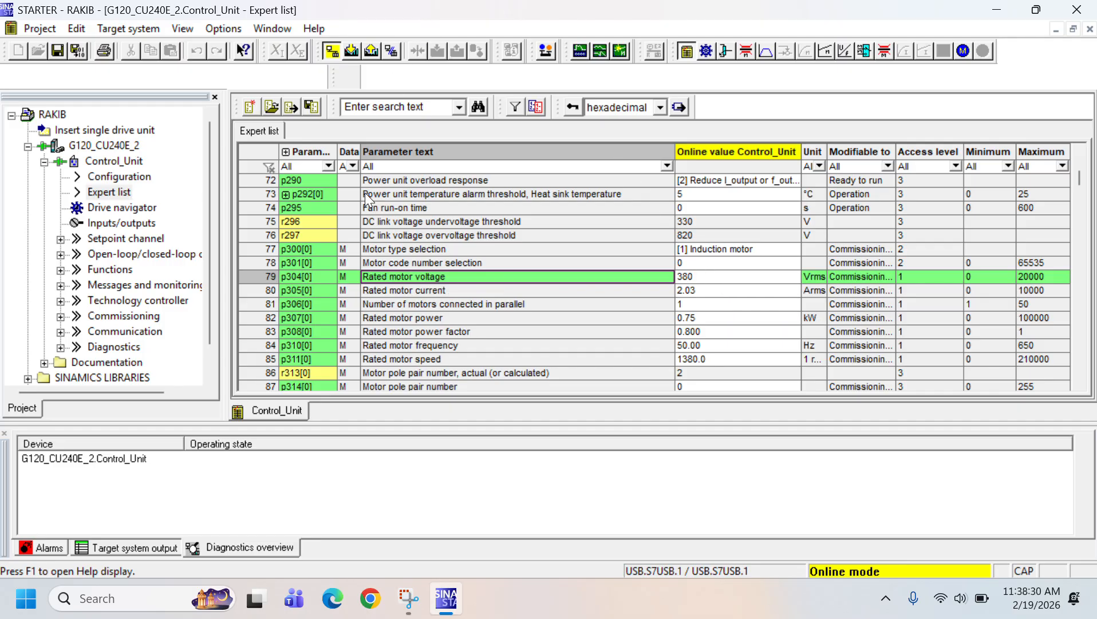
Load the entire project from the connected drive to the PG
click(370, 49)
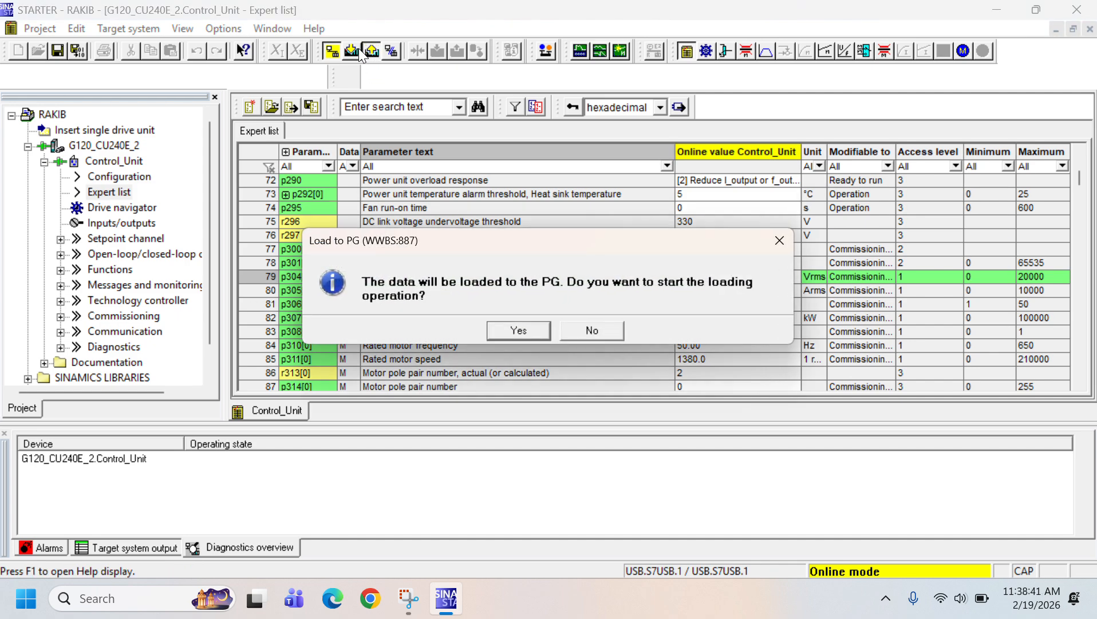
click(520, 331)
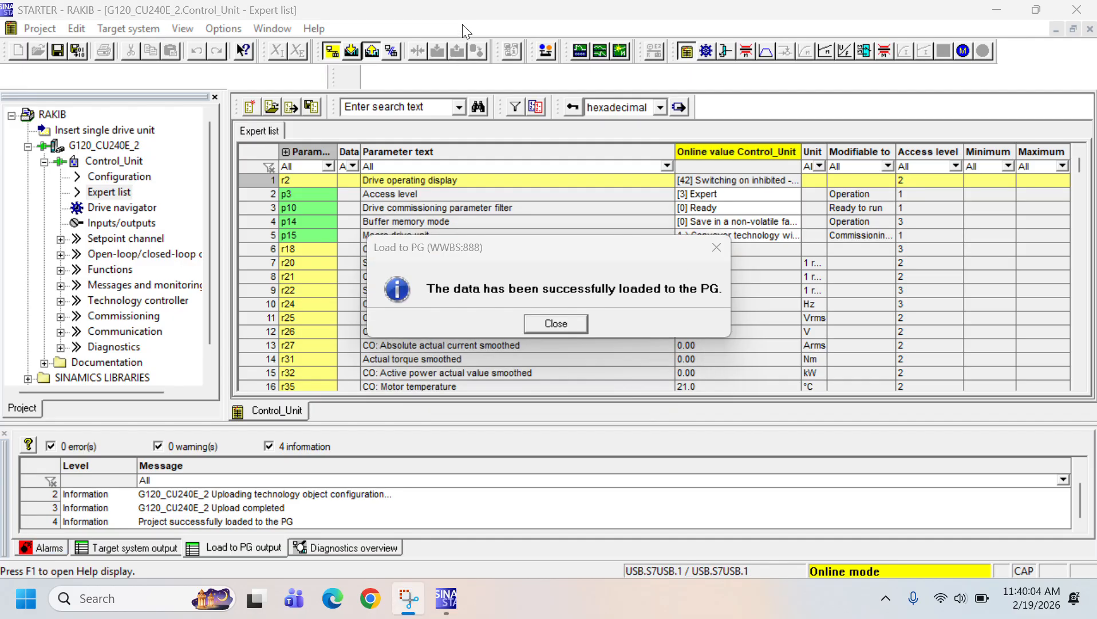
click(565, 323)
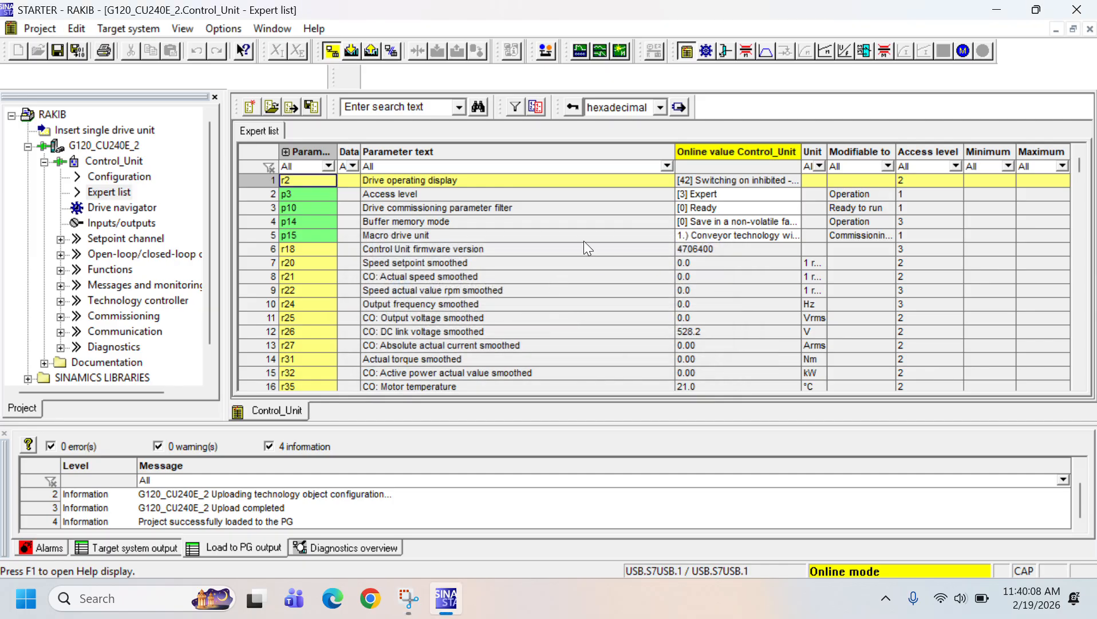
Locate the rated motor voltage p304[0] in the reloaded expert list and check its online value
scroll(583, 241, down, 1)
scroll(583, 241, down, 10)
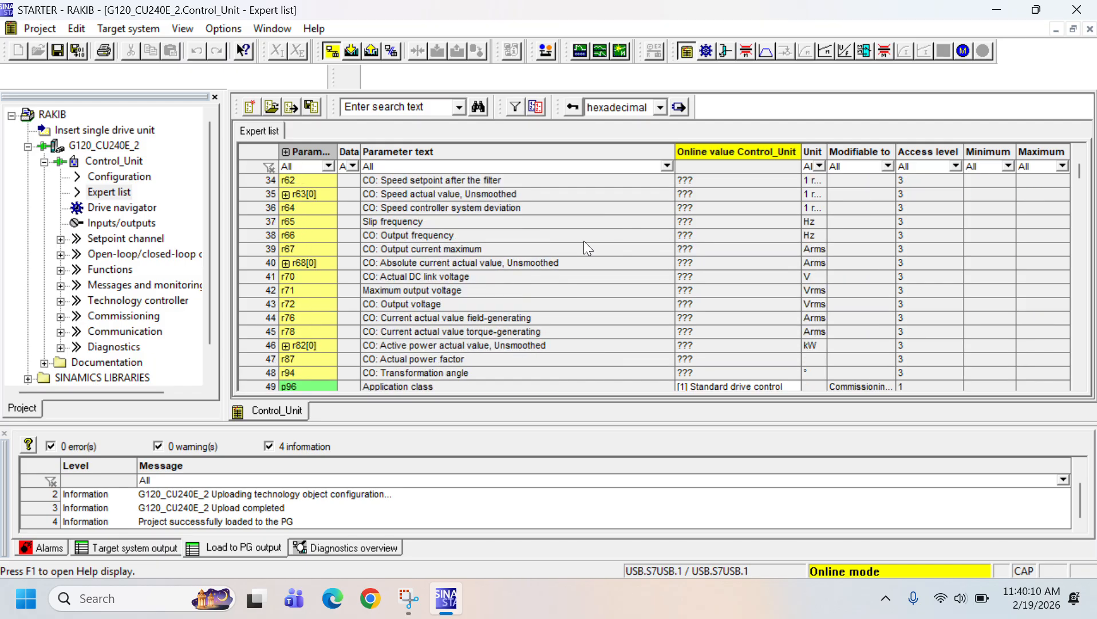
scroll(585, 241, down, 12)
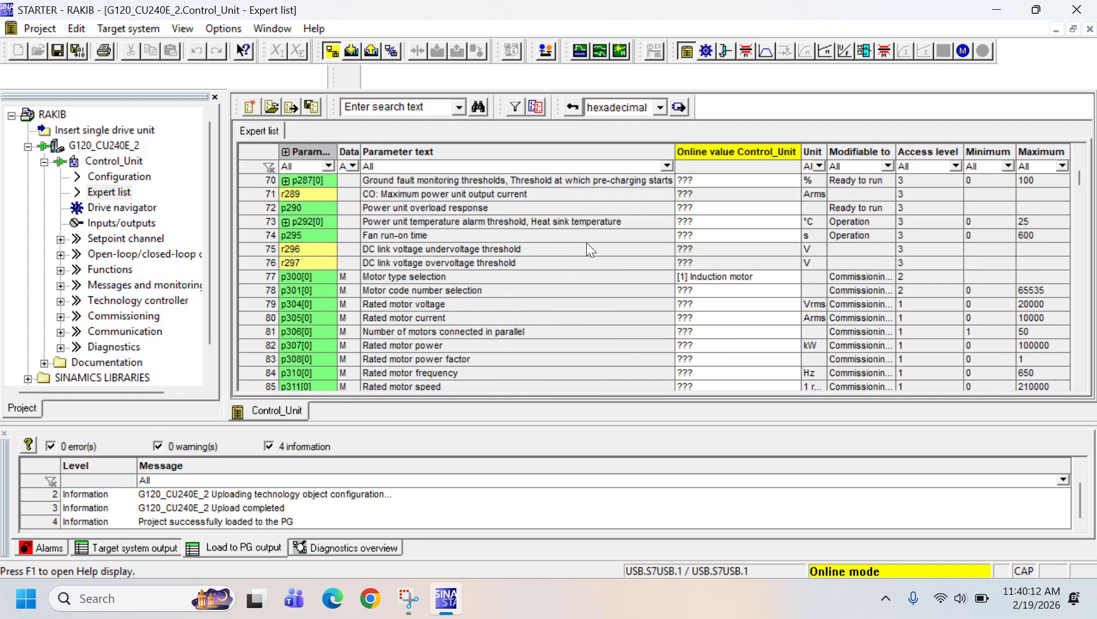
scroll(587, 242, down, 1)
click(316, 261)
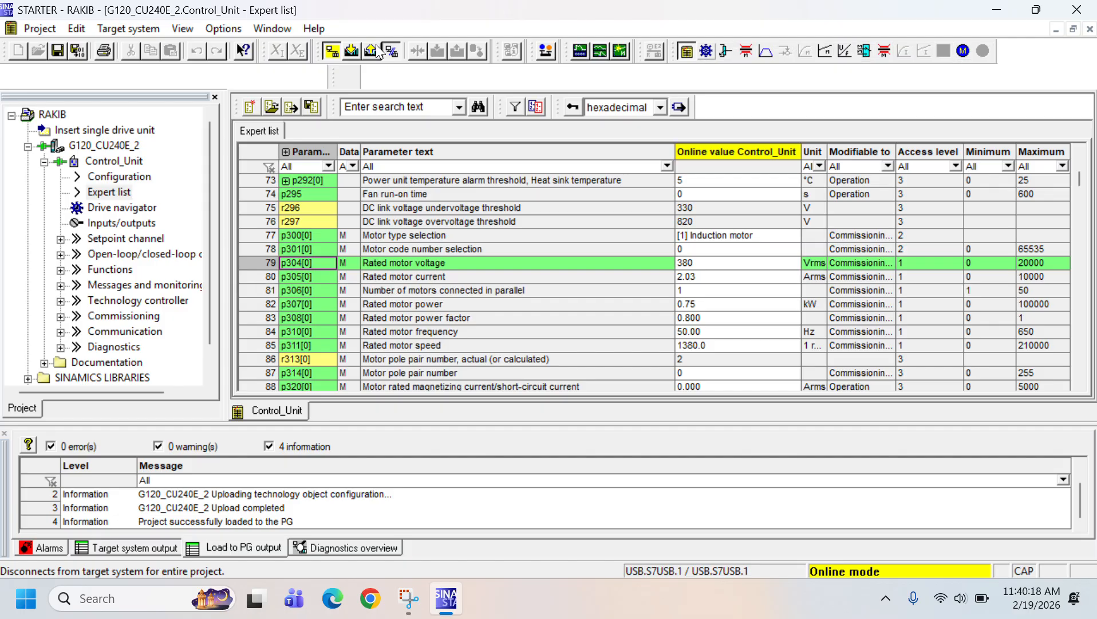
Go offline to verify the uploaded rated motor voltage p304[0] in the expert list, then go back online with the drive
click(393, 52)
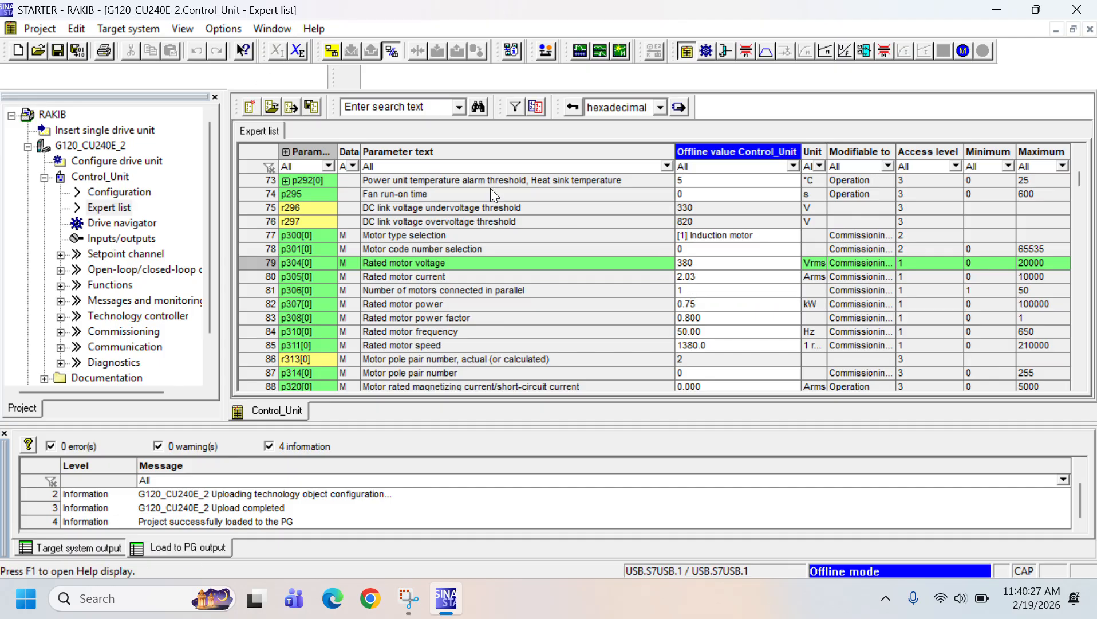
click(333, 52)
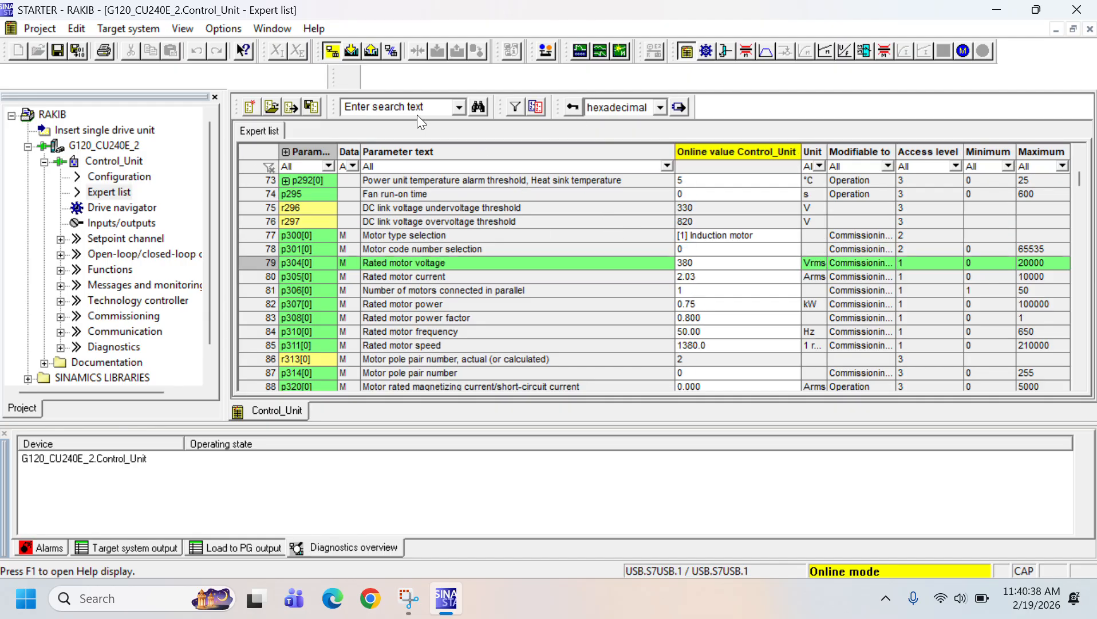
click(466, 27)
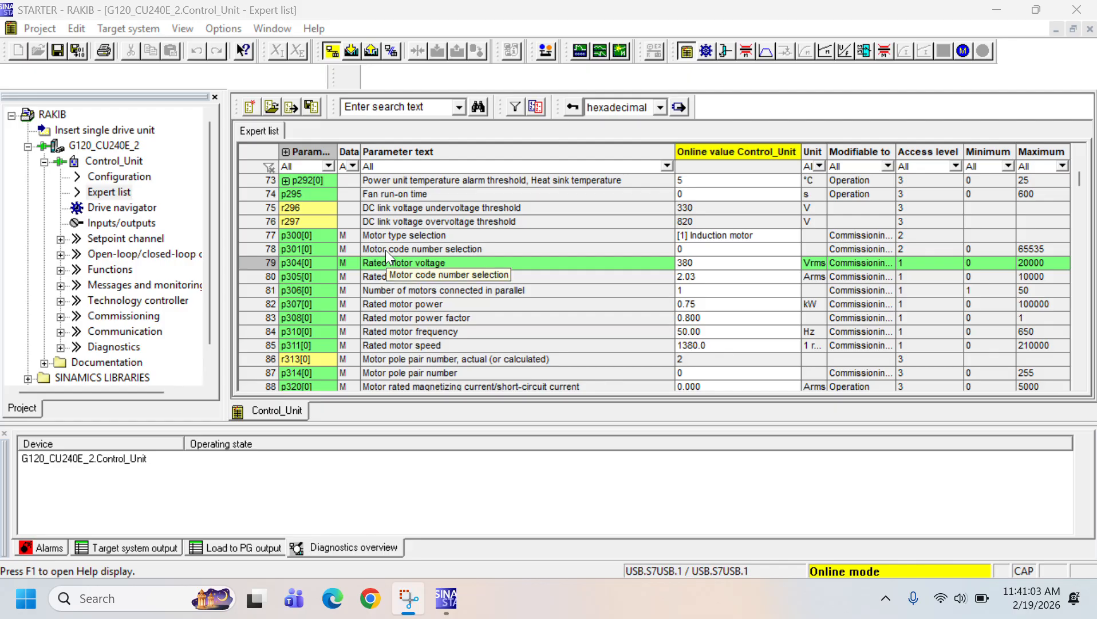
scroll(387, 249, up, 2)
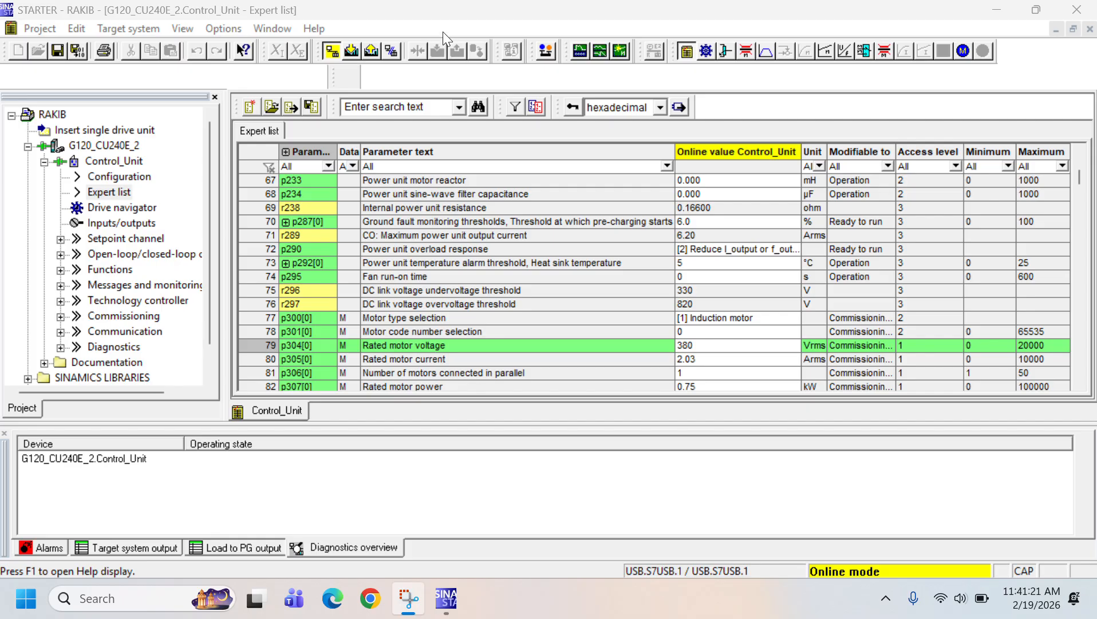
Download the project to the target system with RAM copied to ROM after loading, and review the download messages
click(352, 52)
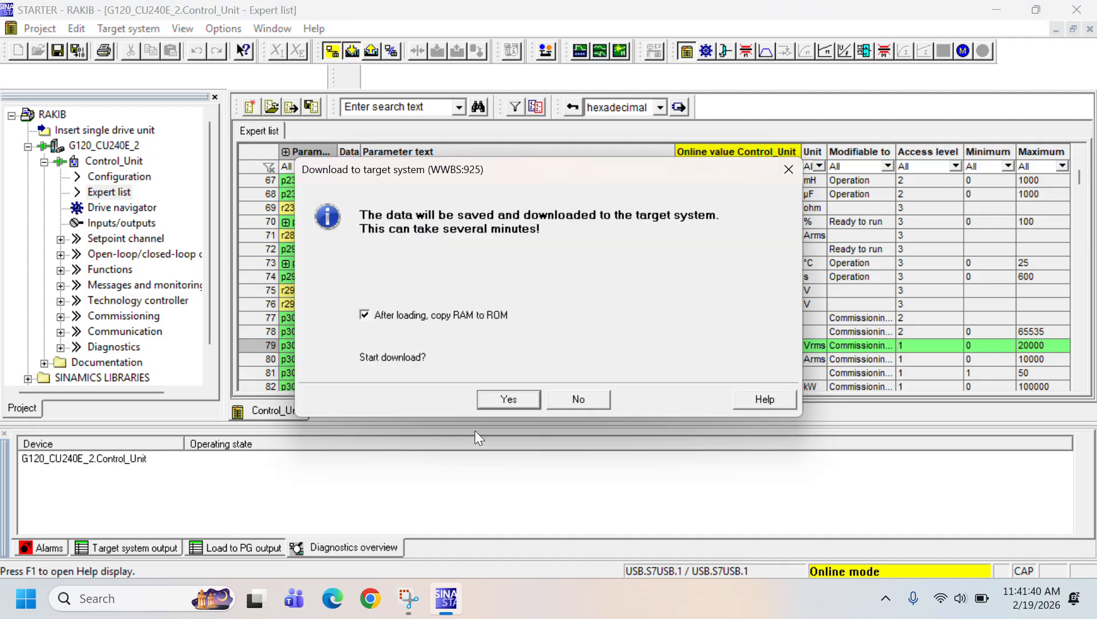
click(497, 400)
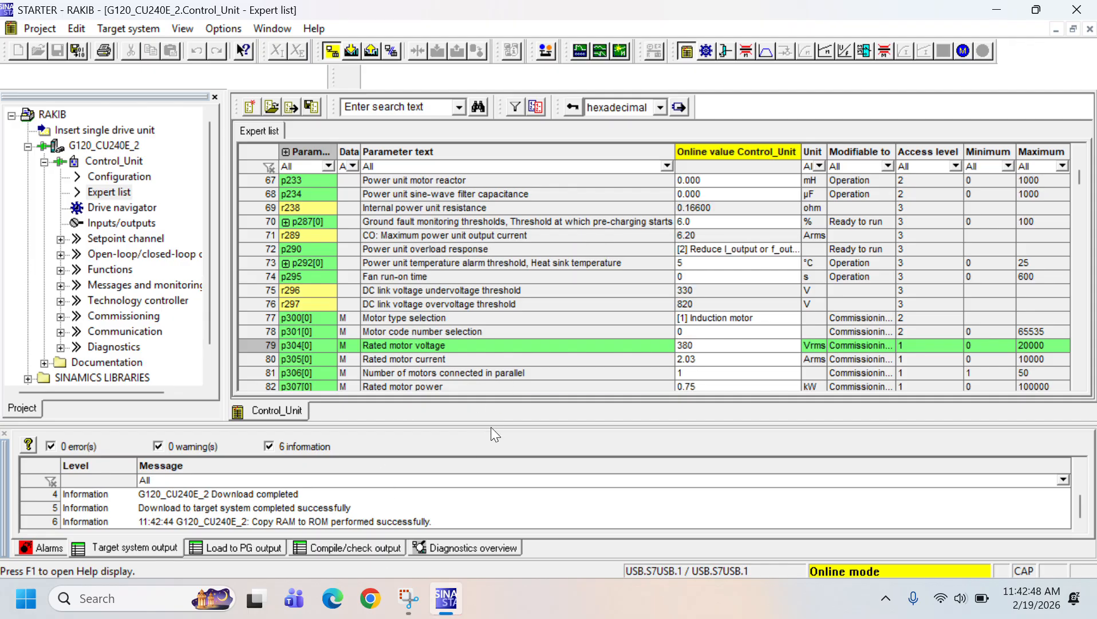
drag(491, 427, 491, 330)
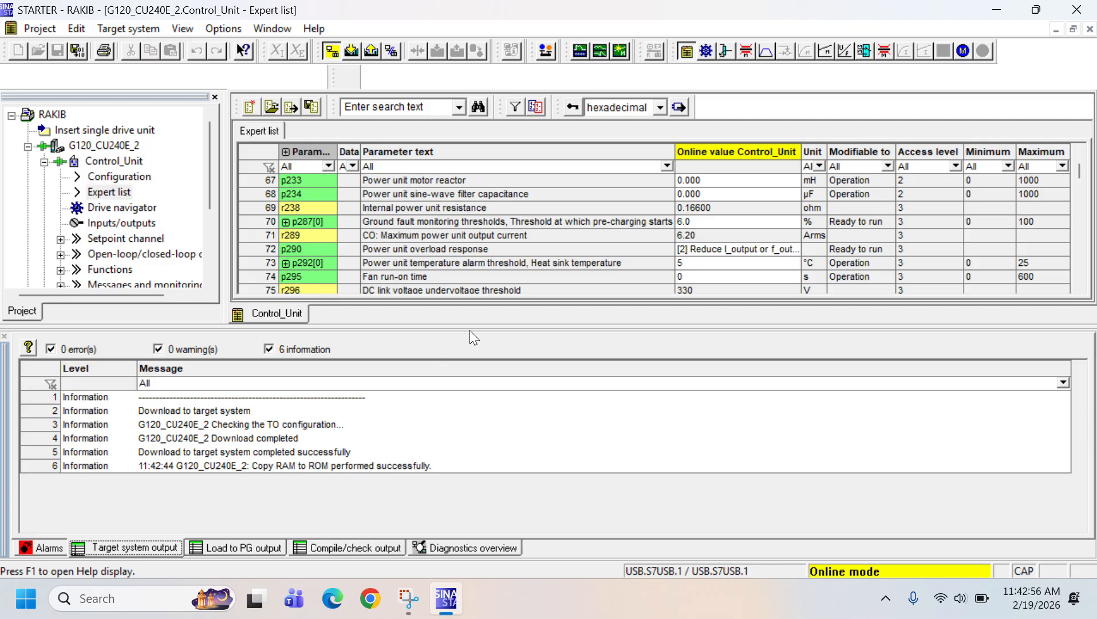
drag(469, 330, 448, 460)
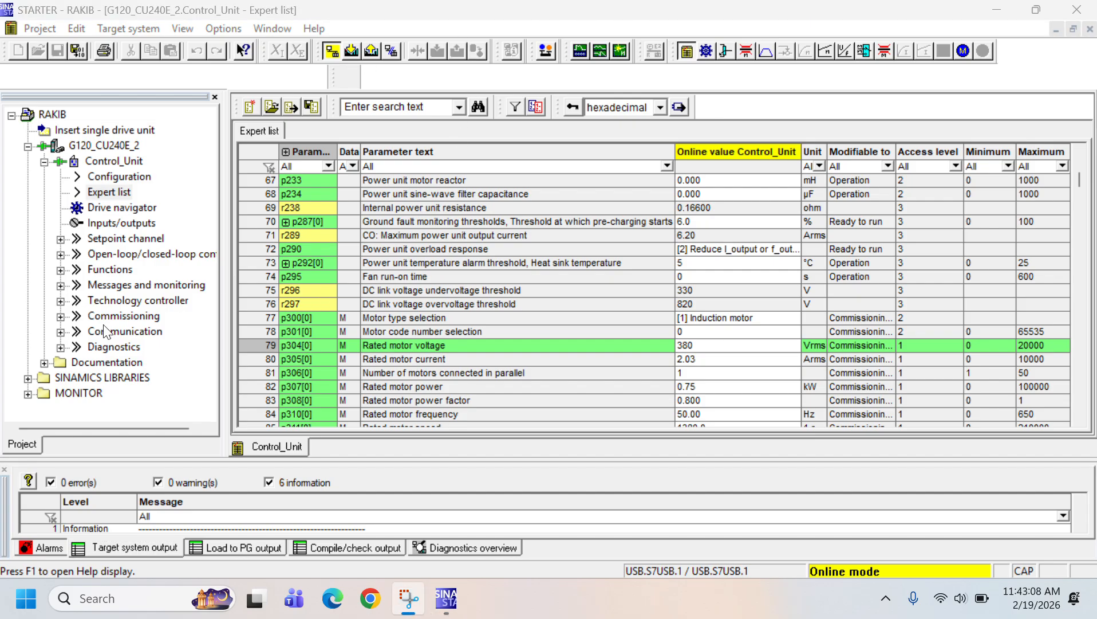
Open the commissioning control panel for the G120_CU240E_2 Control_Unit and assume control priority over the drive
double_click(120, 316)
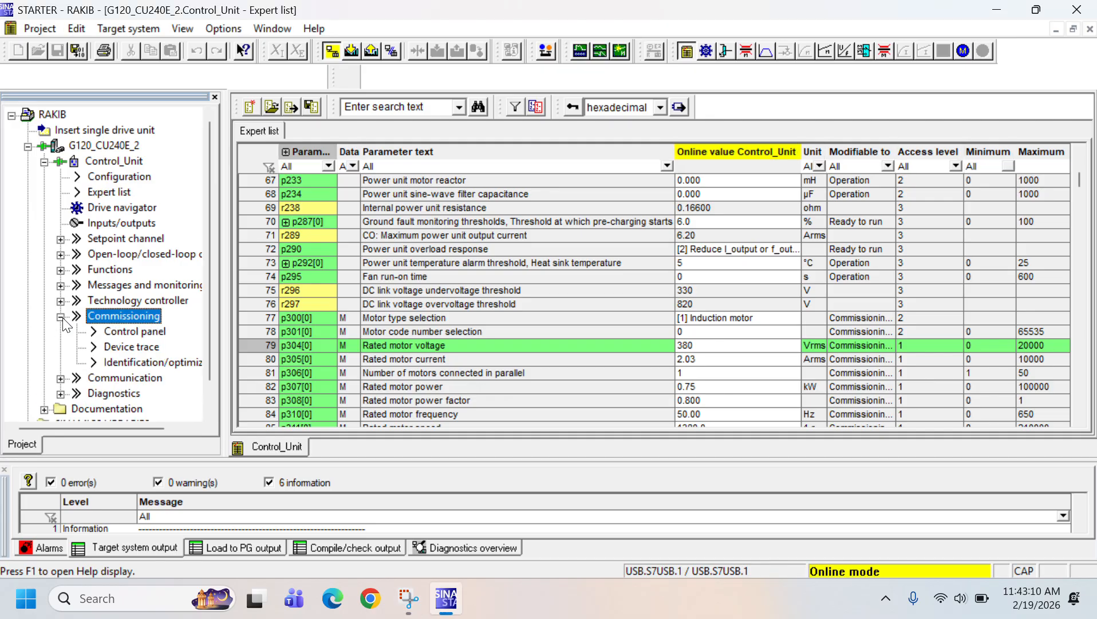
double_click(117, 332)
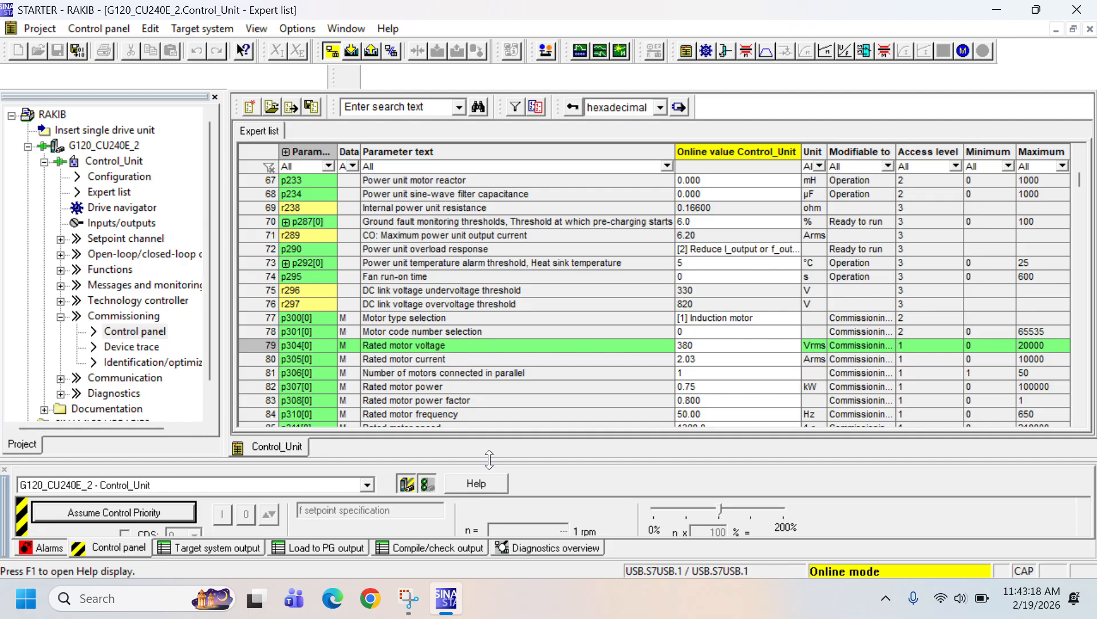
drag(489, 459, 489, 391)
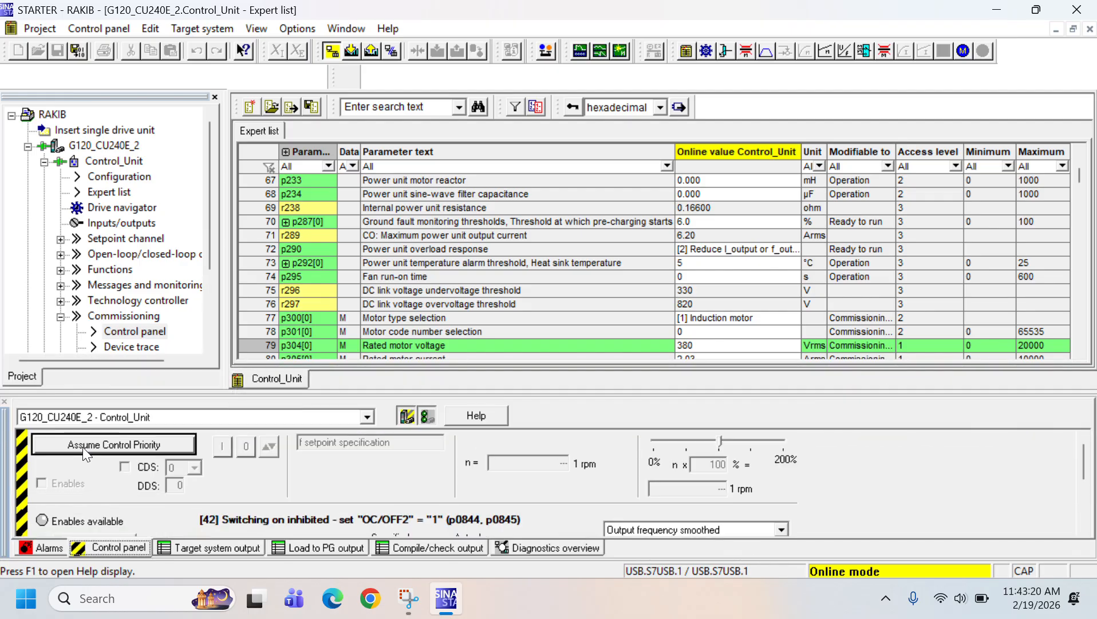
click(78, 444)
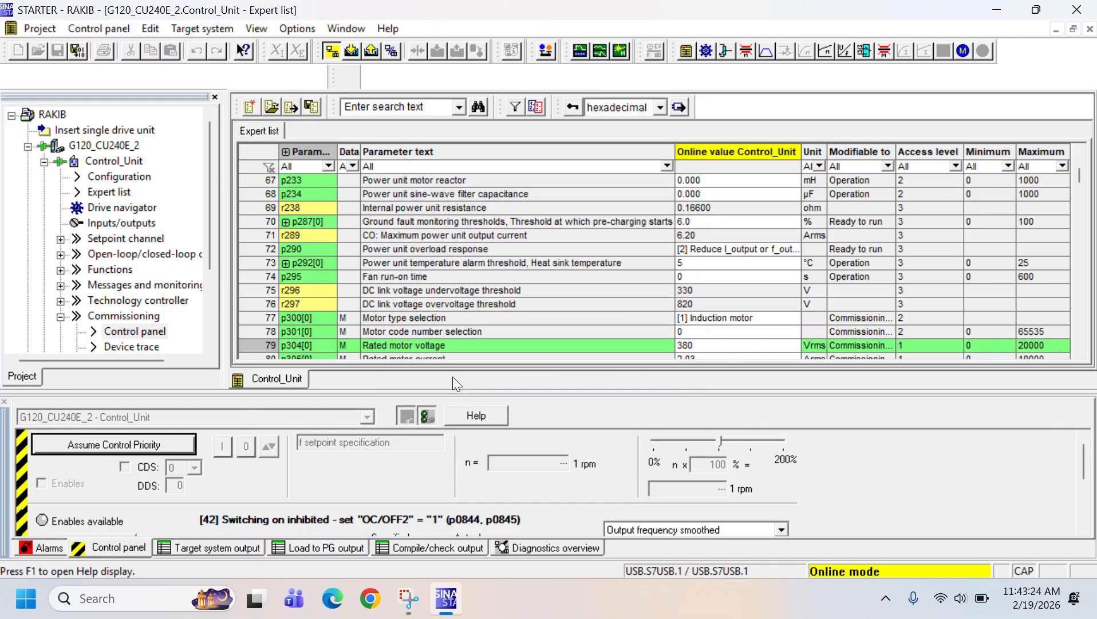
click(453, 382)
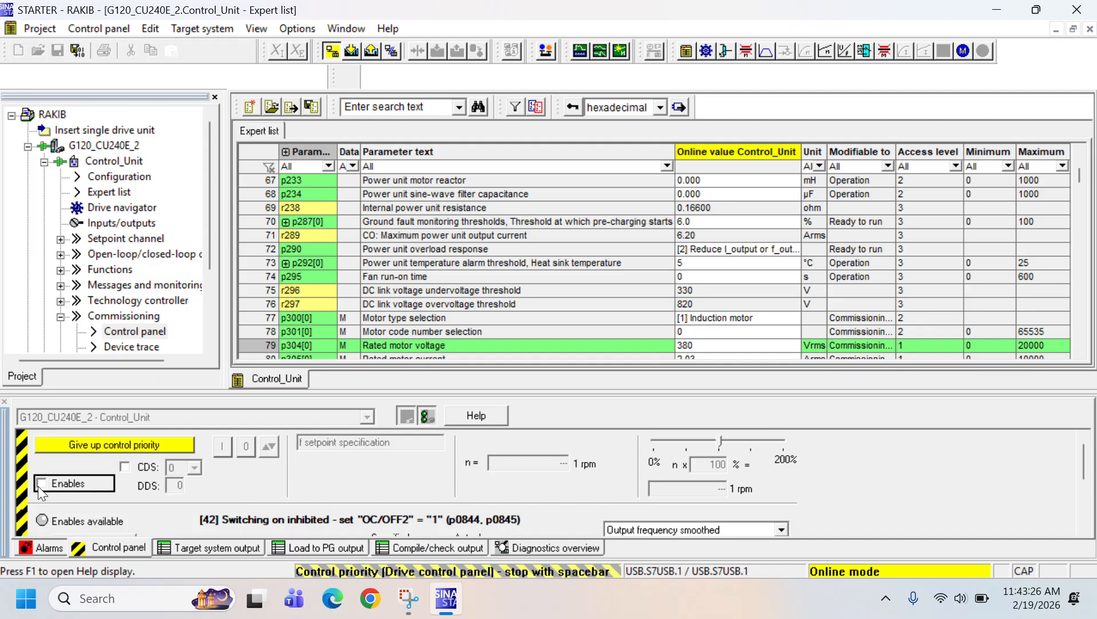
Set the drive enables, enter a speed setpoint of 1000 rpm, and switch the motor on
click(39, 483)
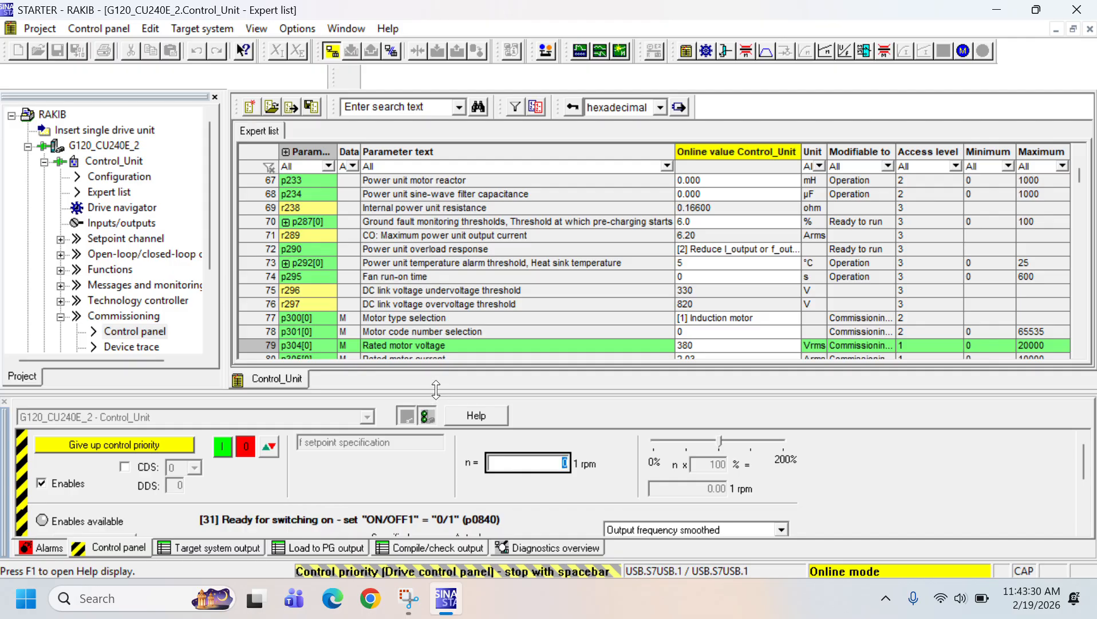
drag(435, 397, 438, 302)
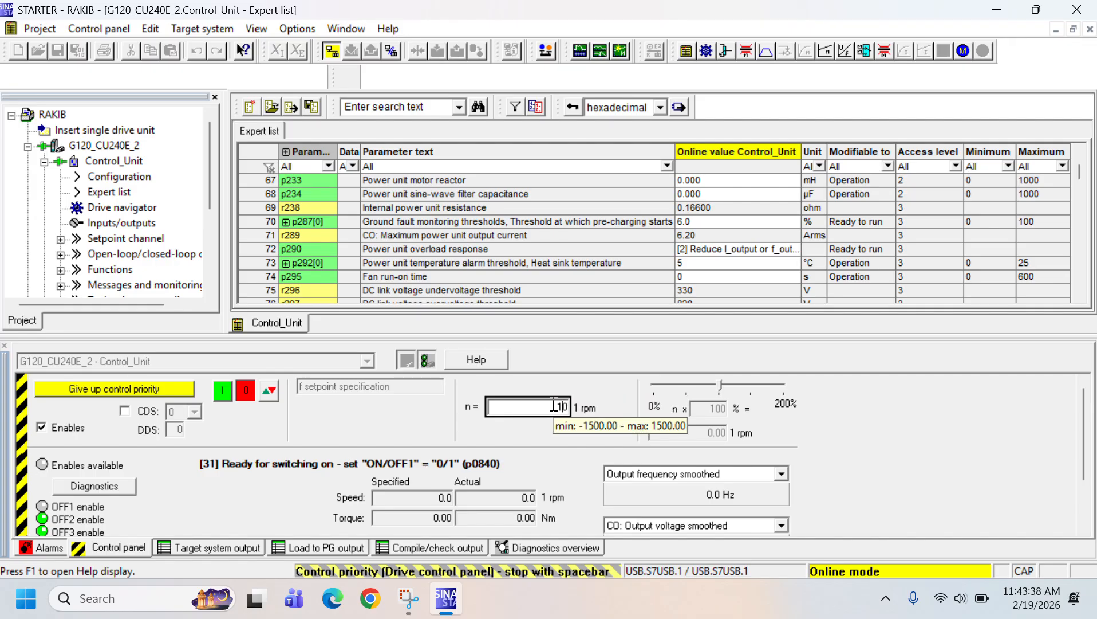
text(00)
key(Return)
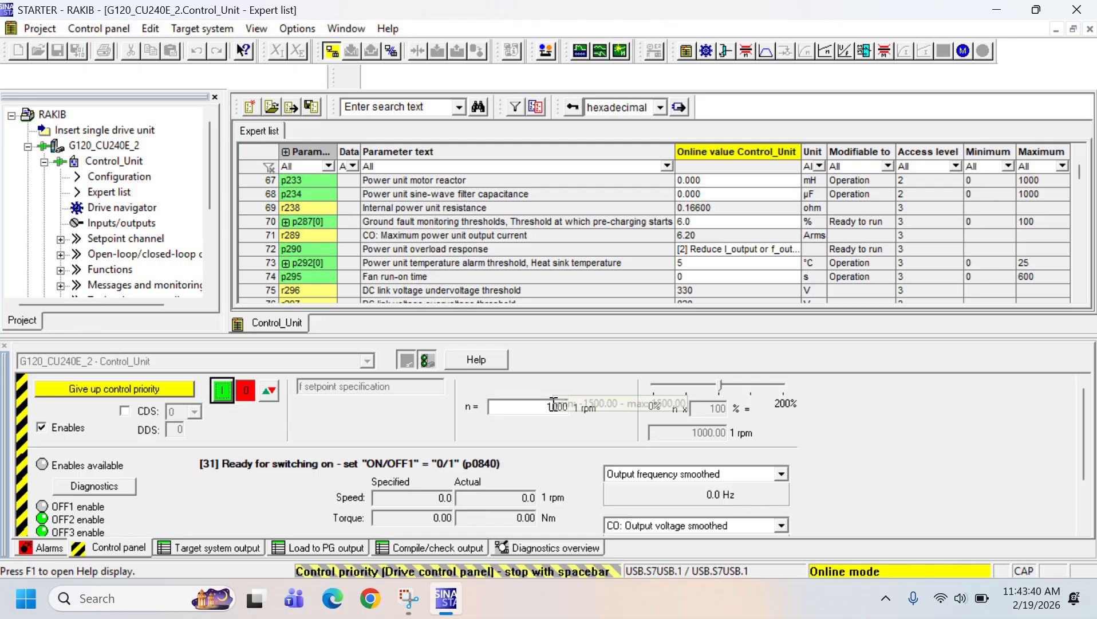
click(224, 392)
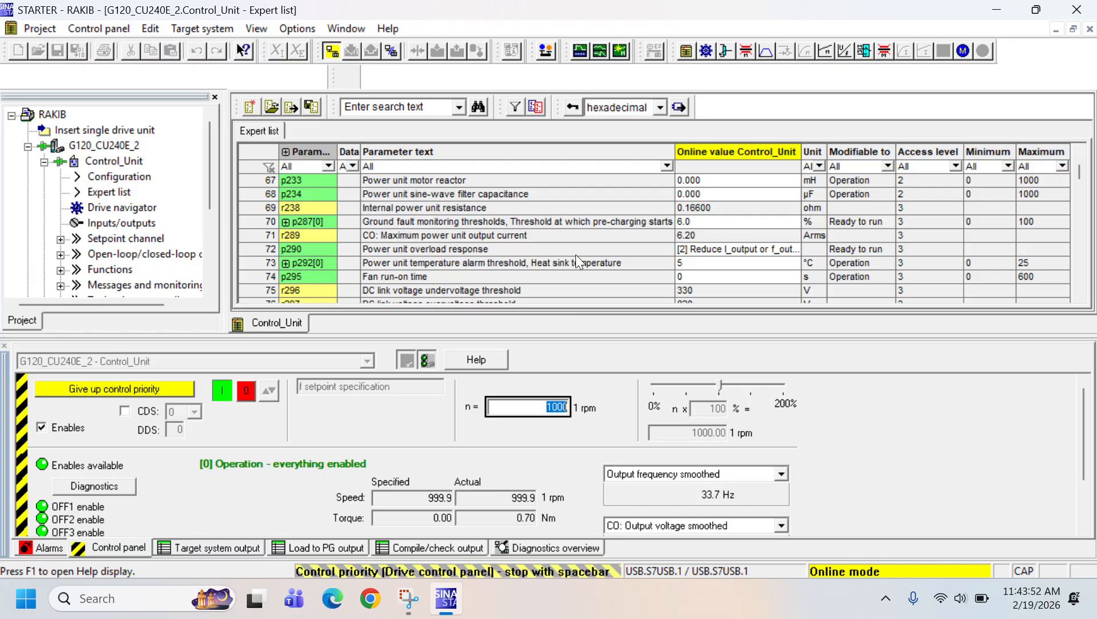
Open the Motor view and examine the running motor's output voltage, current, torque, power, speed and temperature
click(964, 52)
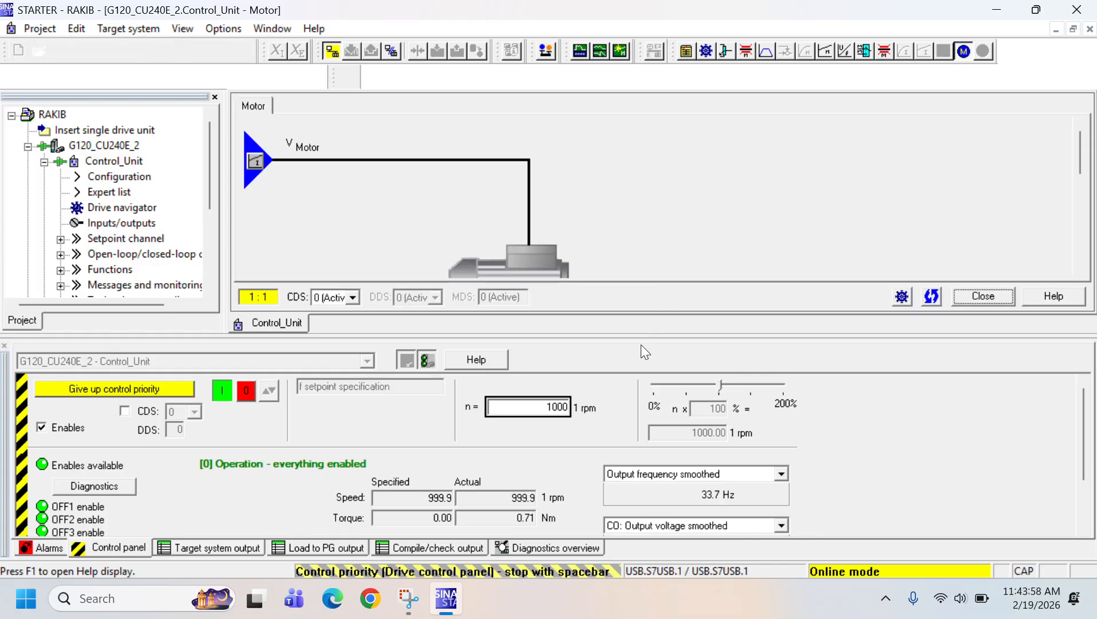
drag(643, 336, 628, 419)
scroll(663, 226, down, 1)
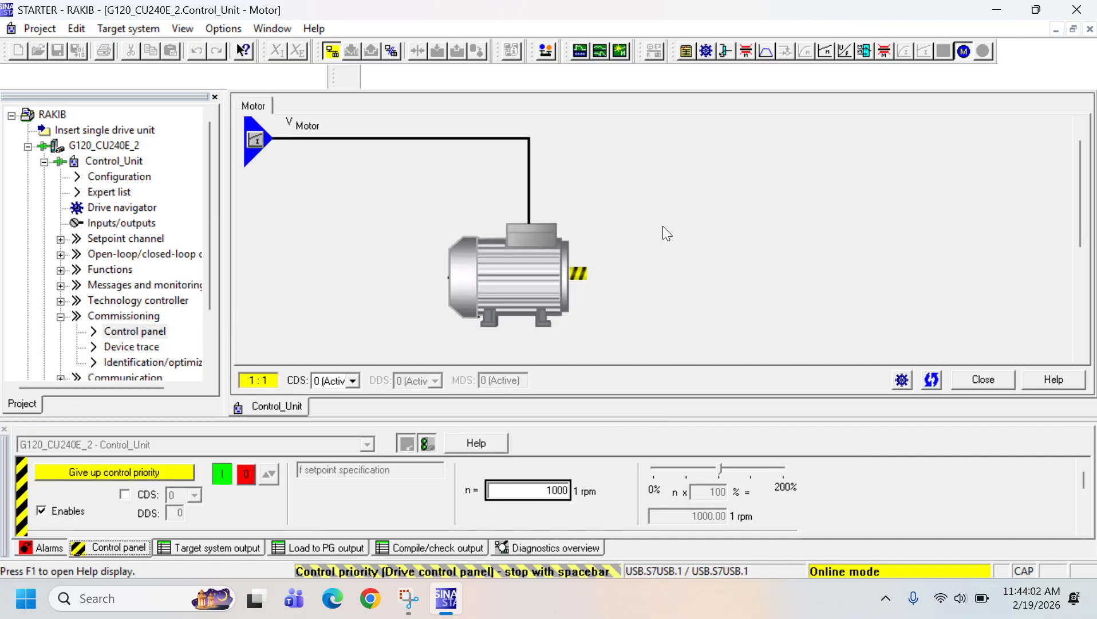
scroll(662, 225, down, 5)
scroll(662, 225, down, 3)
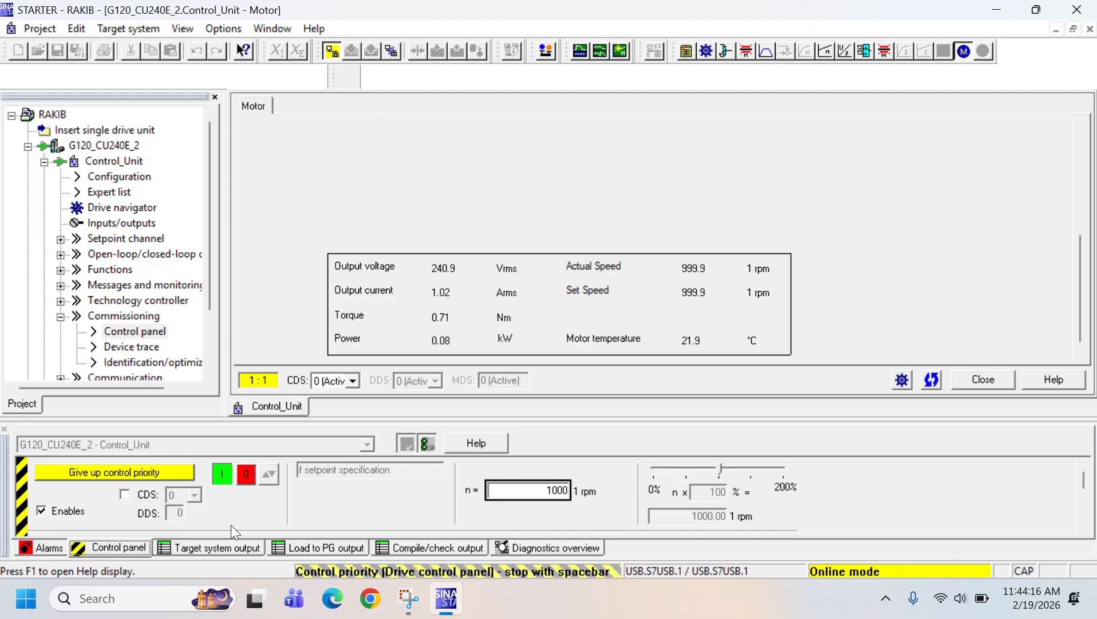
Switch the motor off from the control panel and reopen the Control_Unit expert list
click(248, 476)
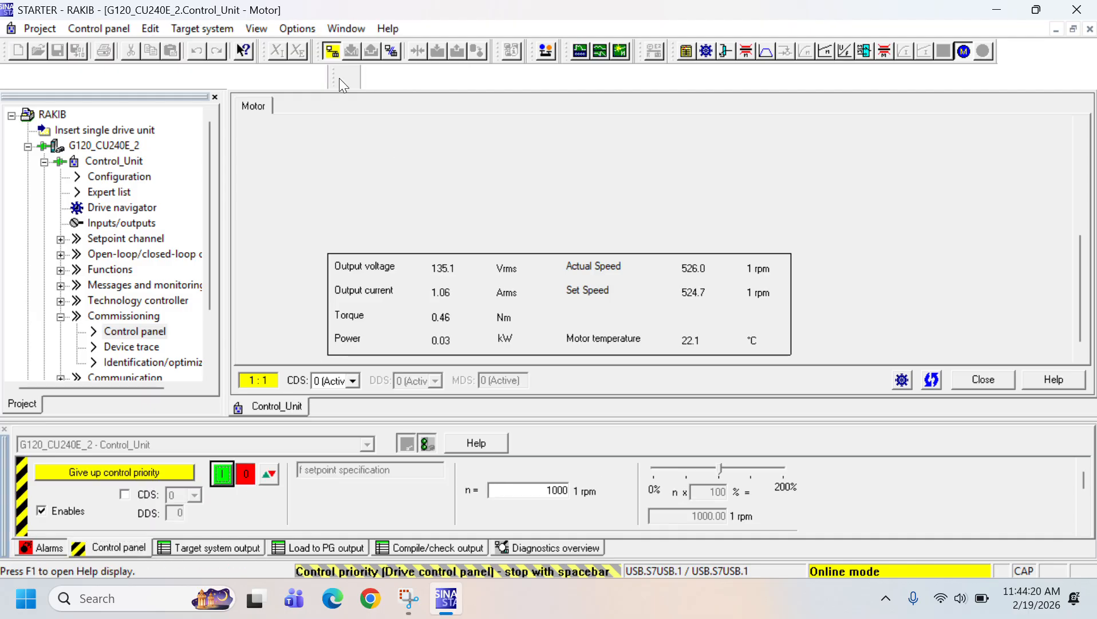
double_click(117, 194)
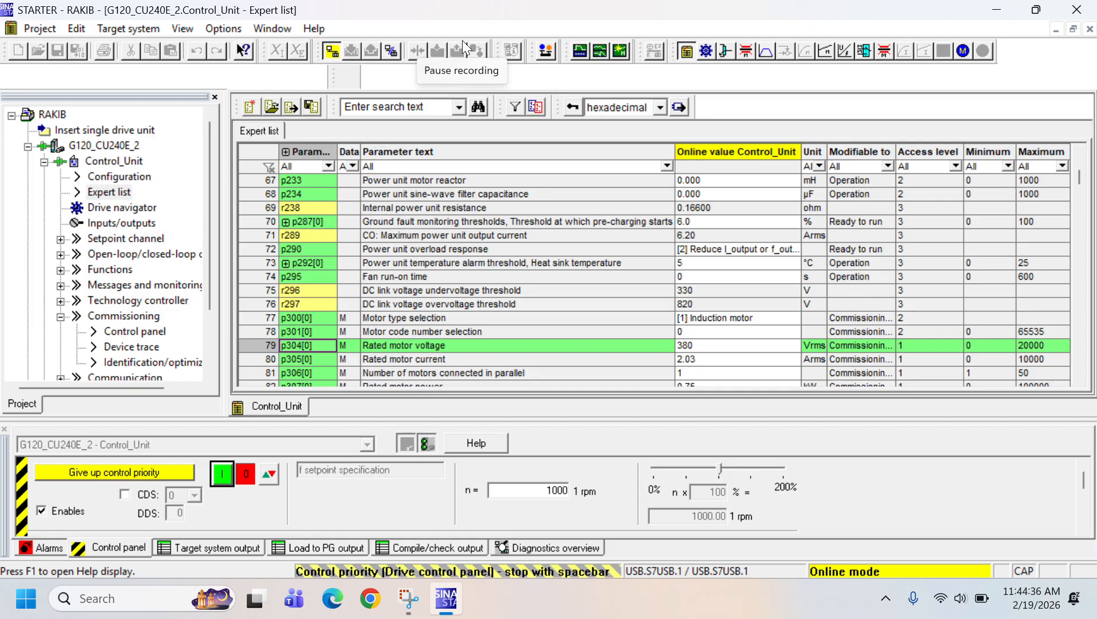
click(463, 41)
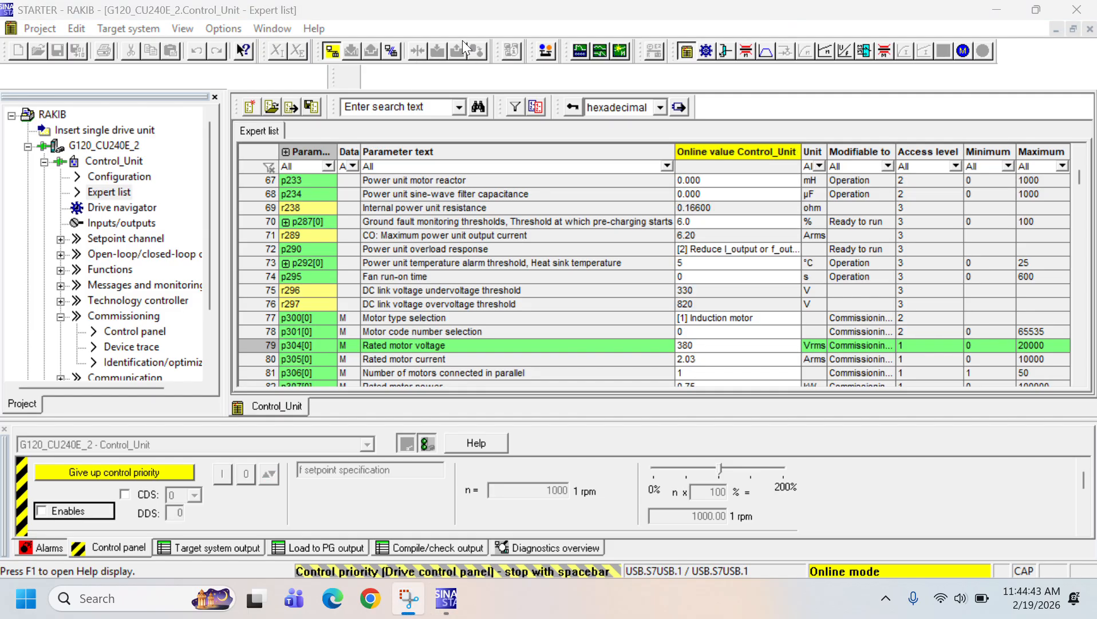